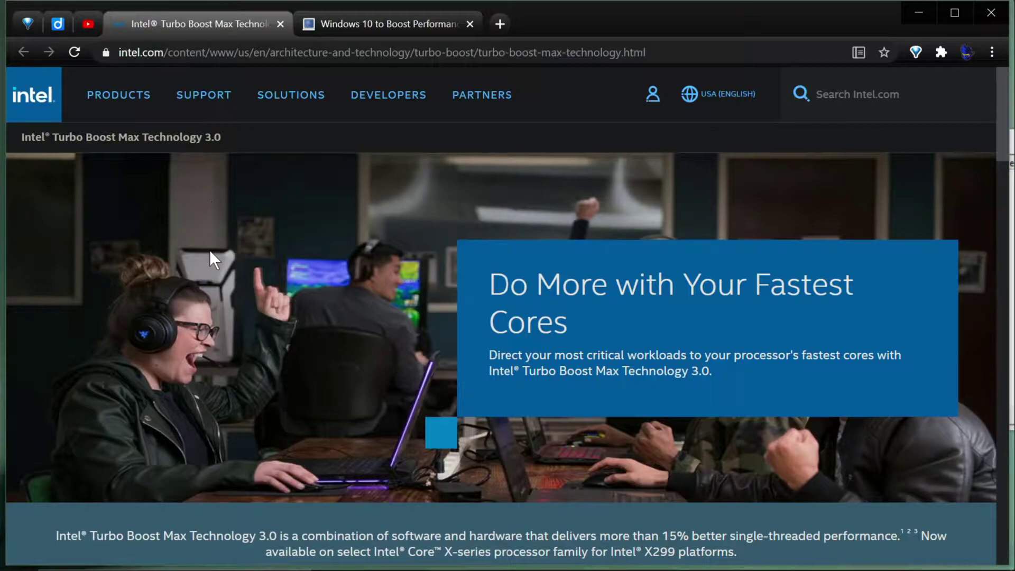
# Step: Scroll down through the Intel page and back up
pyautogui.scroll(-4, 209, 249)
pyautogui.scroll(-3, 209, 249)
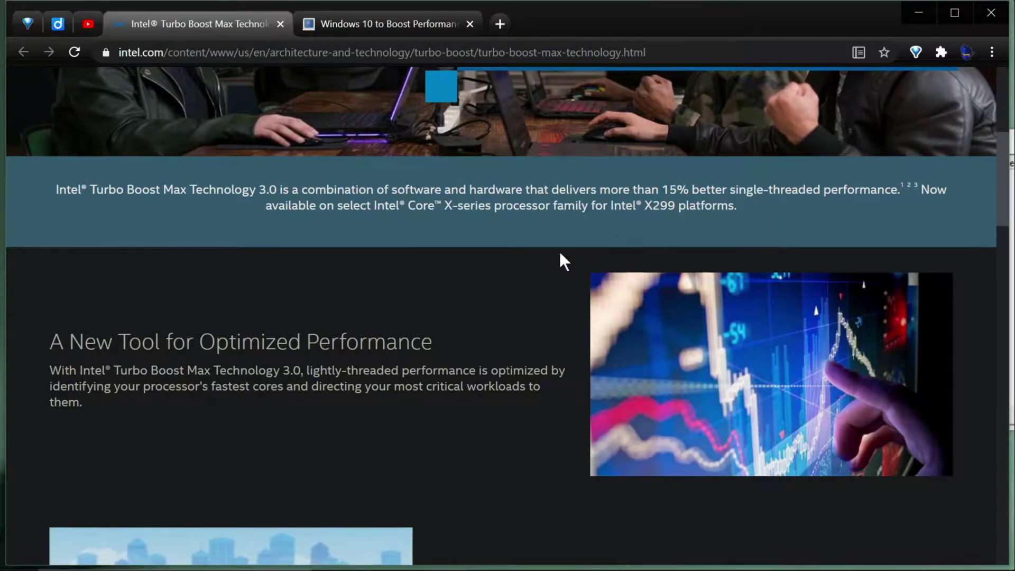
pyautogui.scroll(-5, 533, 339)
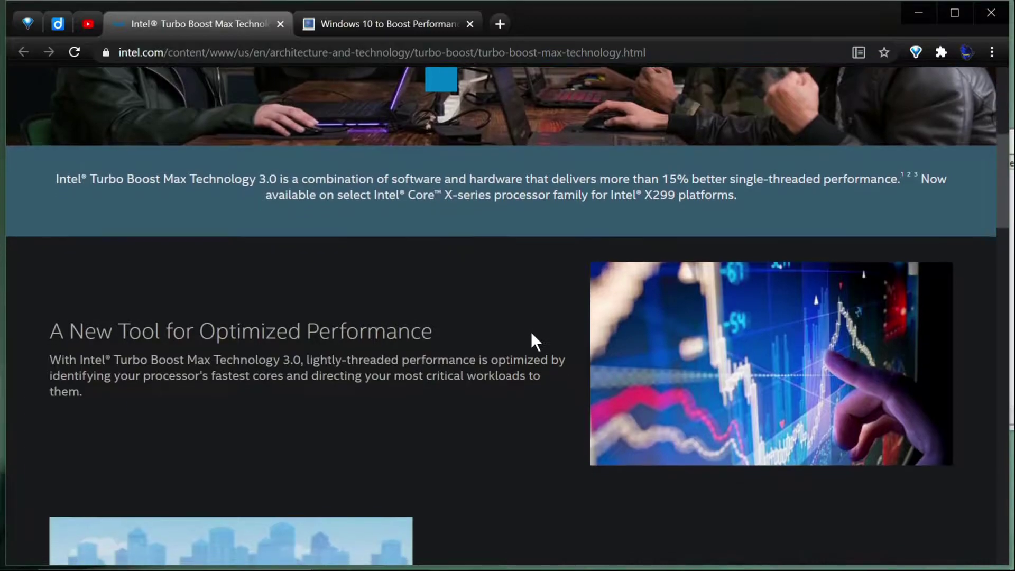
pyautogui.scroll(10, 531, 330)
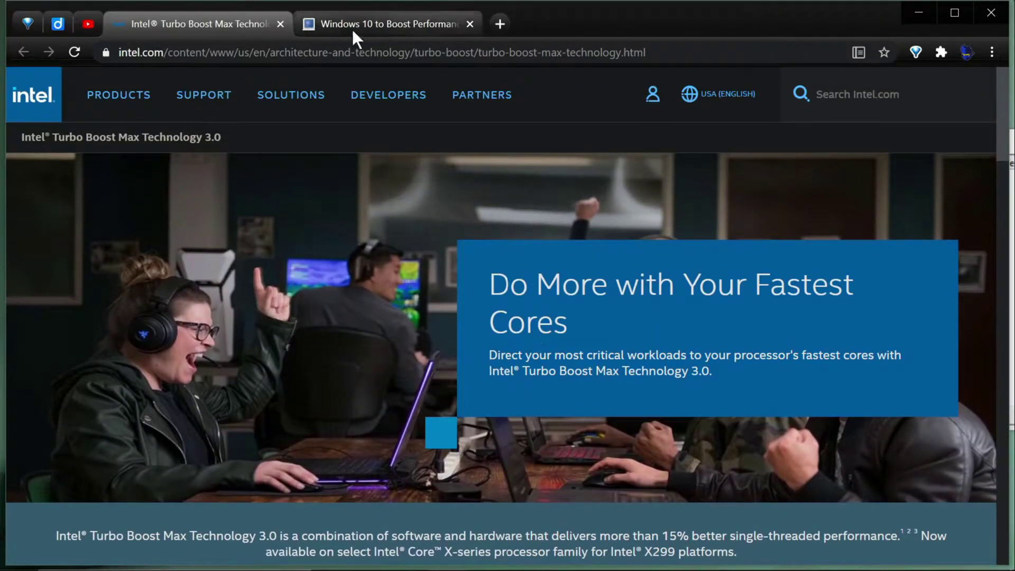
# Step: Switch to the BleepingComputer favored-core article tab, skim it and return to the top
pyautogui.click(351, 27)
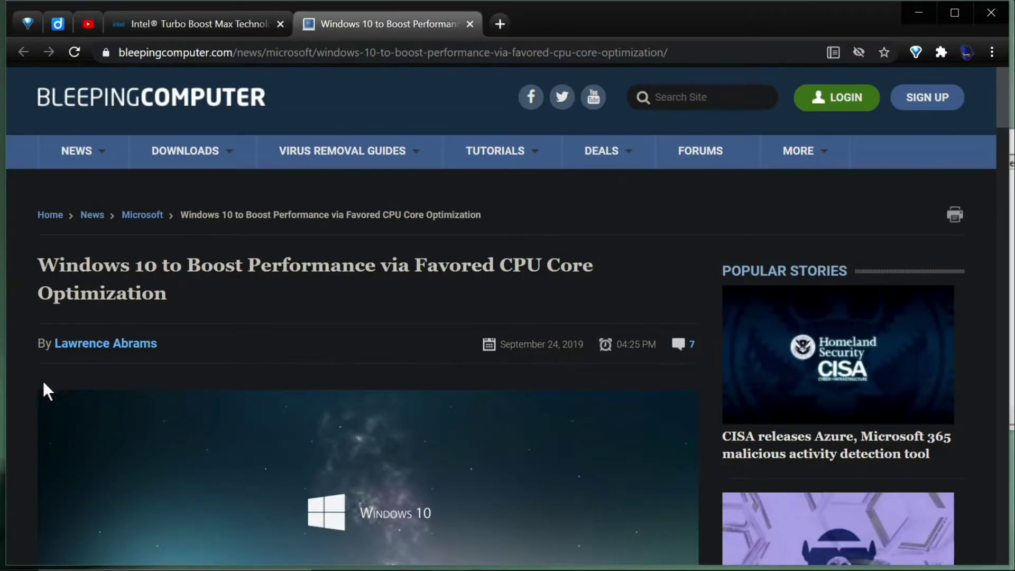
pyautogui.scroll(-2, 33, 397)
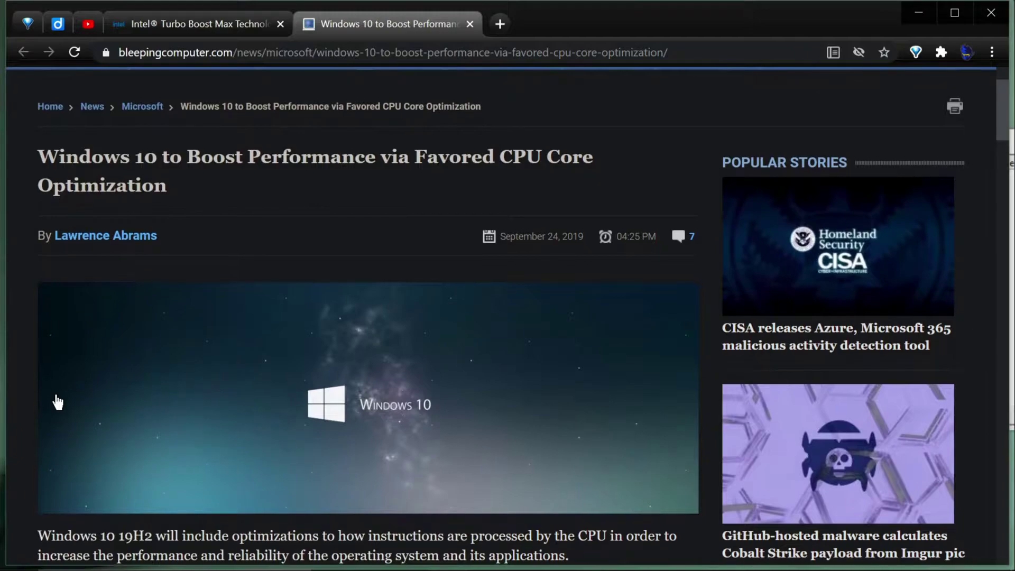
pyautogui.scroll(-3, 54, 396)
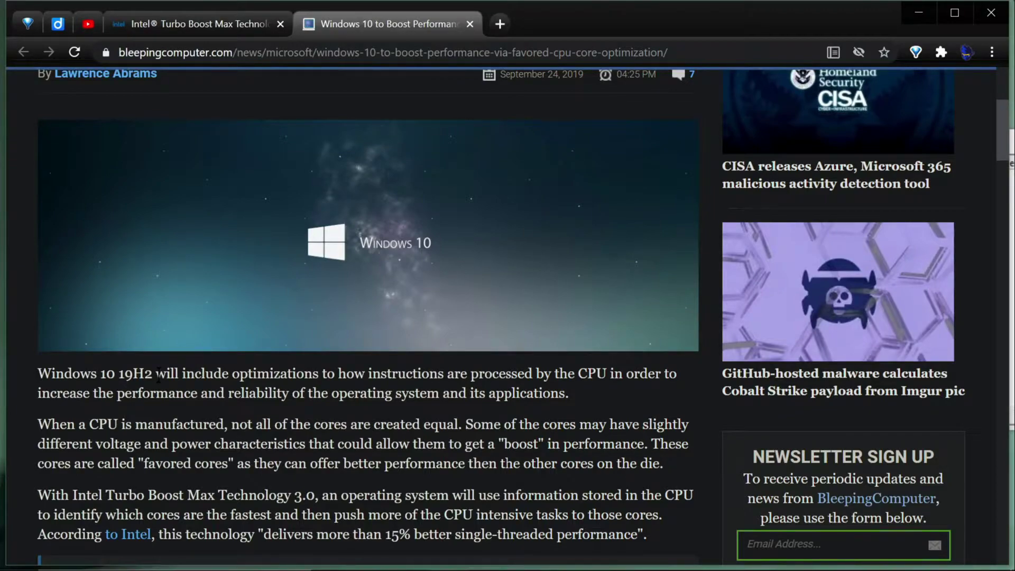
pyautogui.scroll(5, 317, 370)
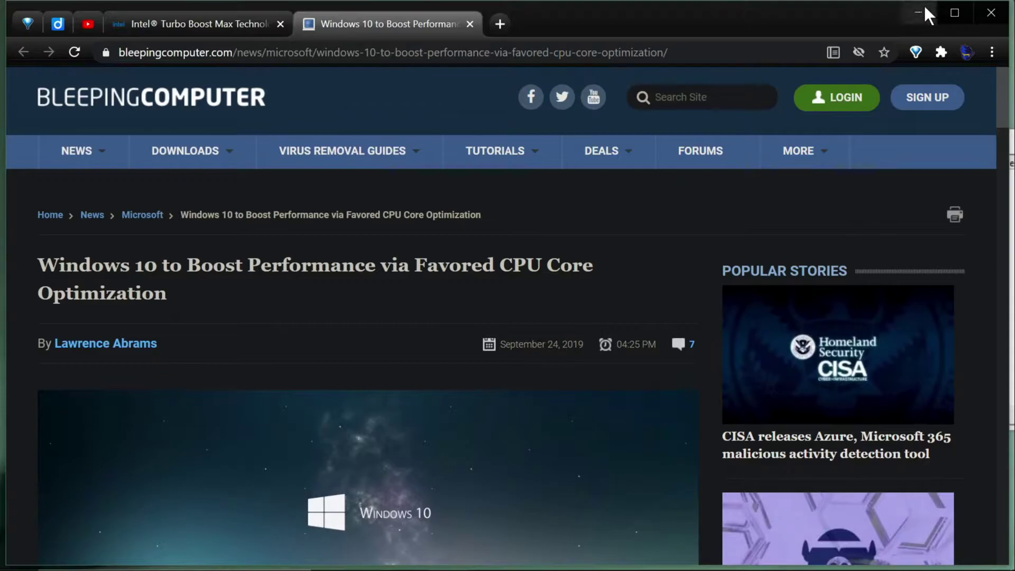
# Step: Bring Intel XTU in front of Chrome and Minecraft, maximize it, and open the Advanced Tuning Core page
pyautogui.click(923, 6)
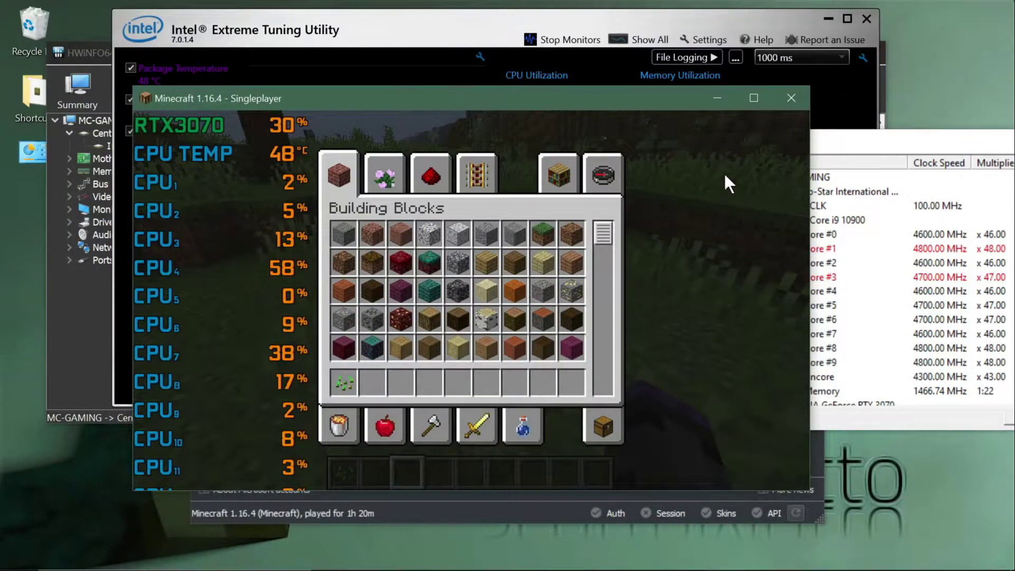
pyautogui.click(358, 9)
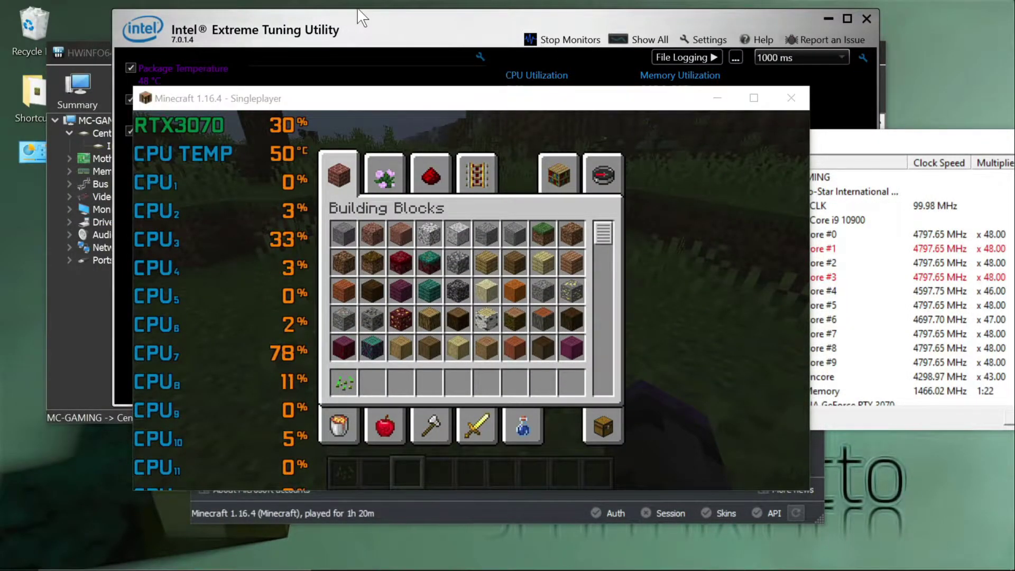
pyautogui.click(368, 24)
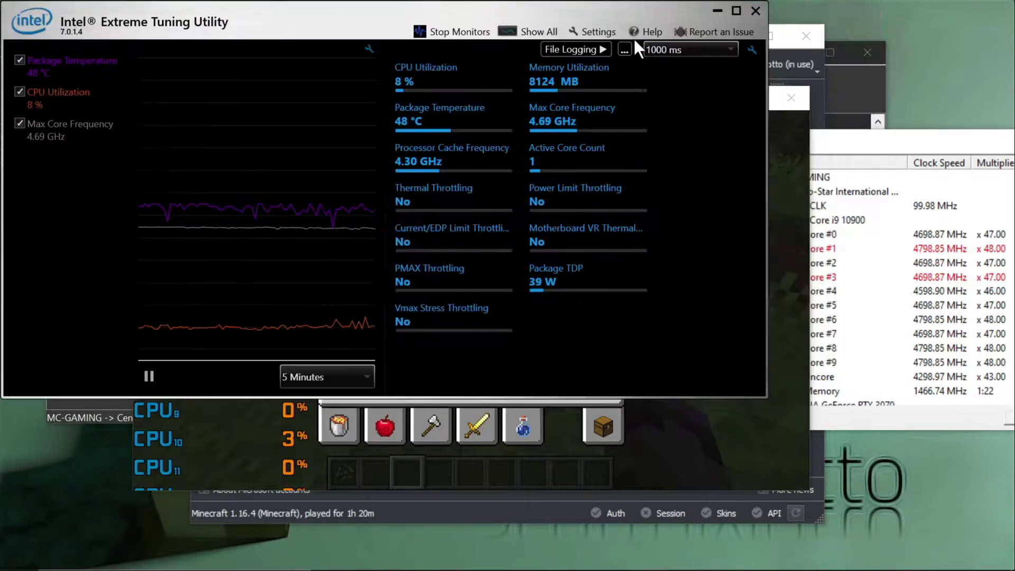
pyautogui.doubleClick(634, 39)
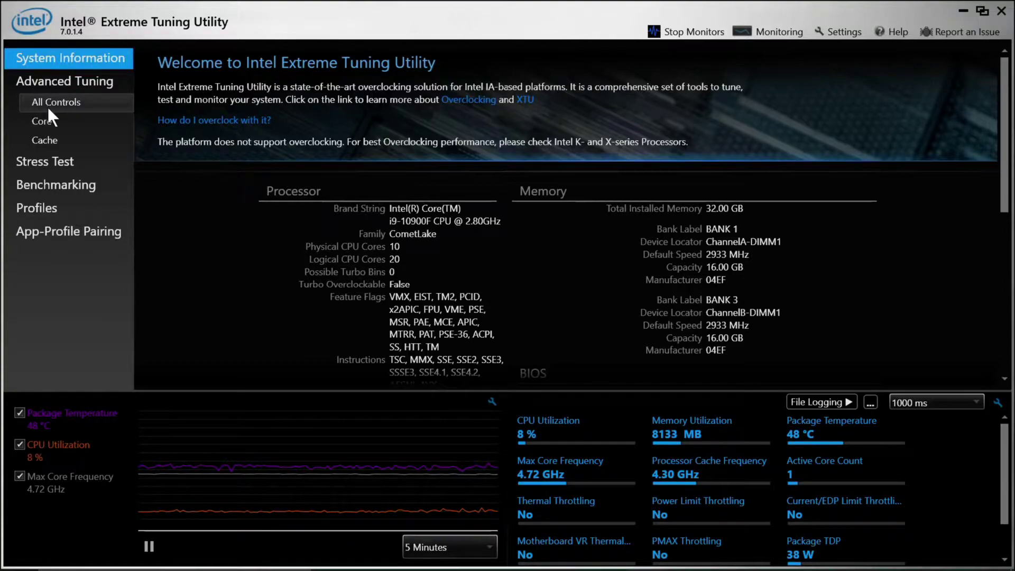
pyautogui.click(56, 121)
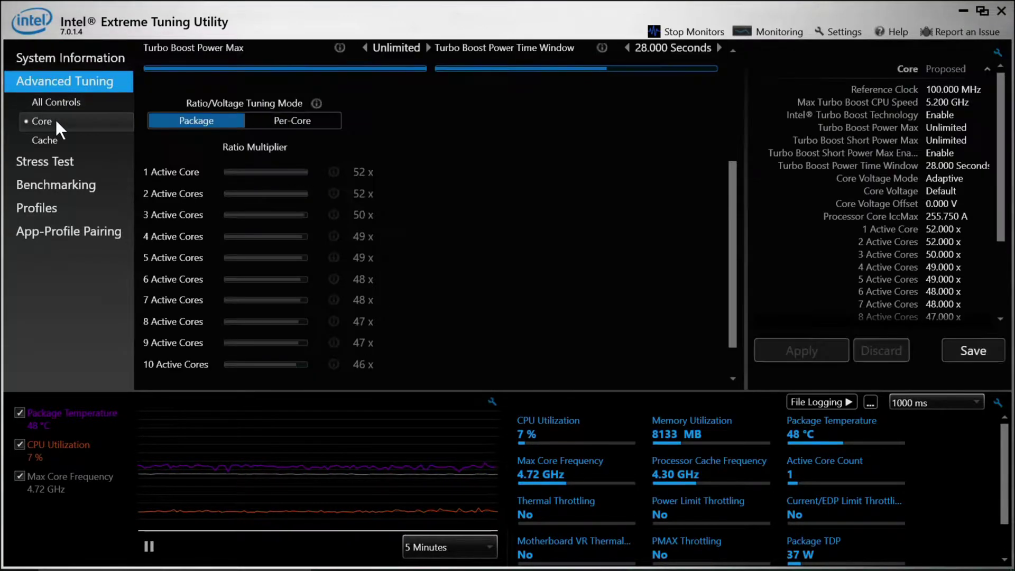
# Step: Switch ratio tuning to Per-Core and check the Favored Core tooltips on Cores 1 and 3 at 52x
pyautogui.click(295, 121)
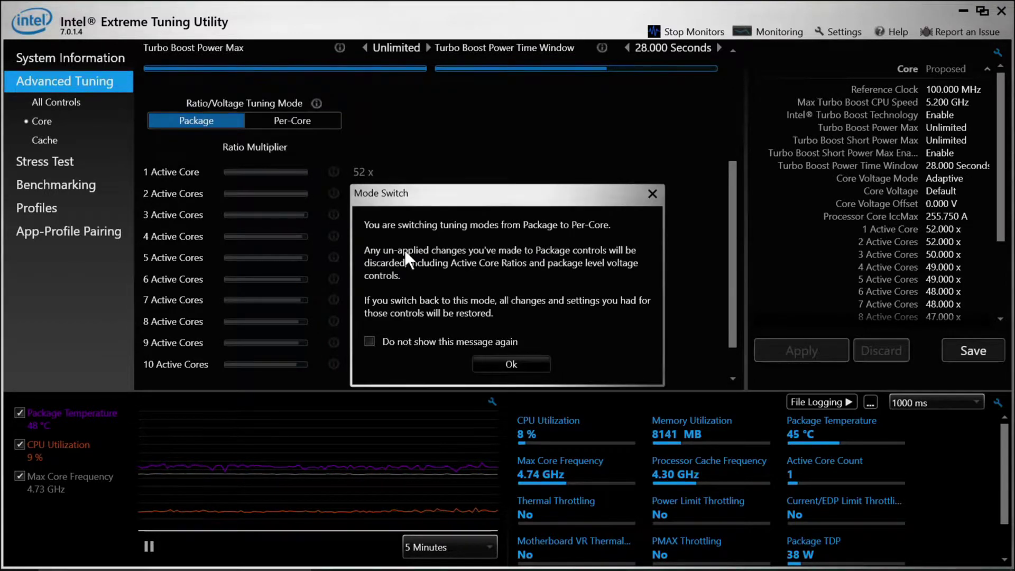
pyautogui.click(483, 359)
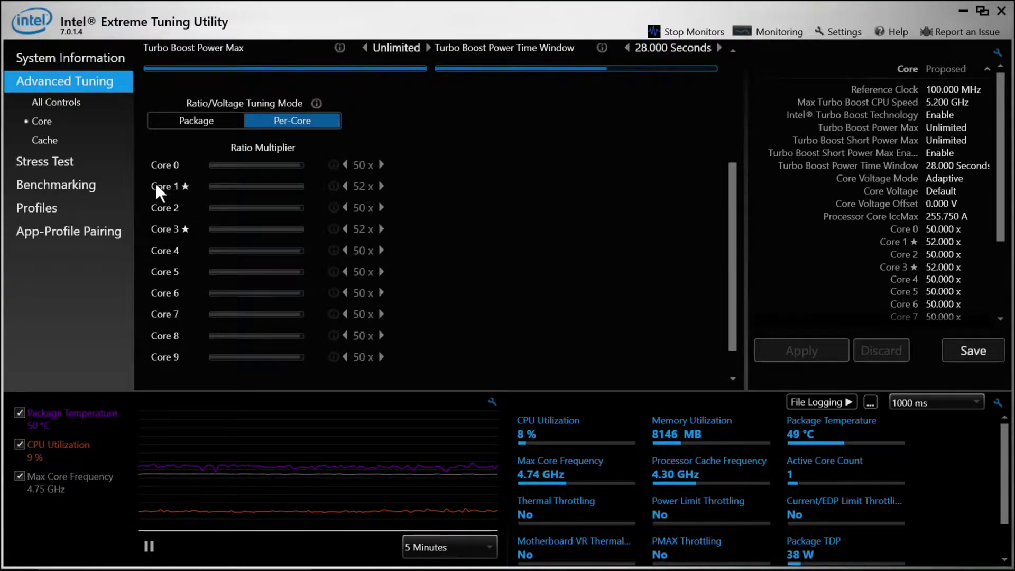
pyautogui.moveTo(144, 199)
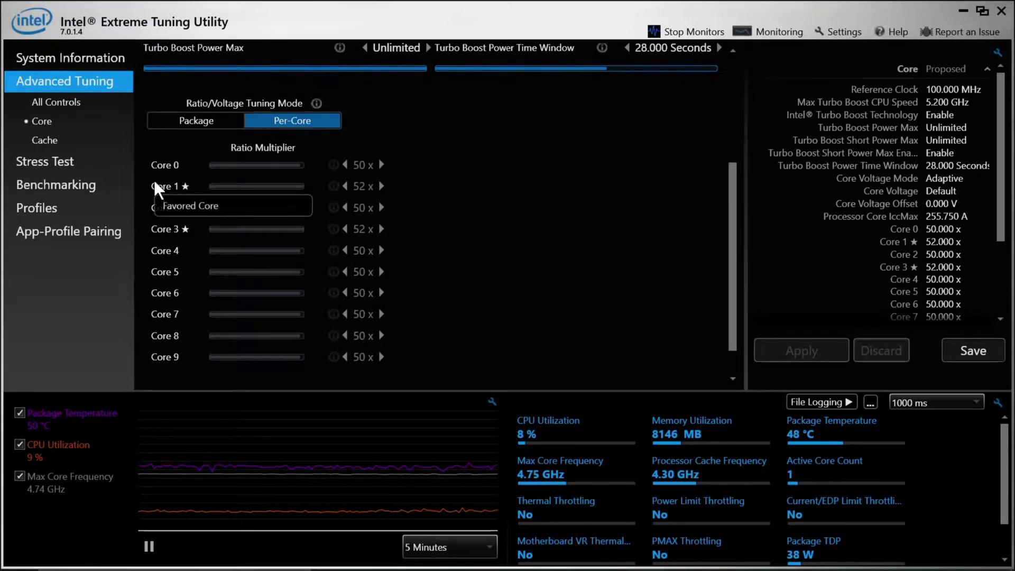
pyautogui.moveTo(171, 229)
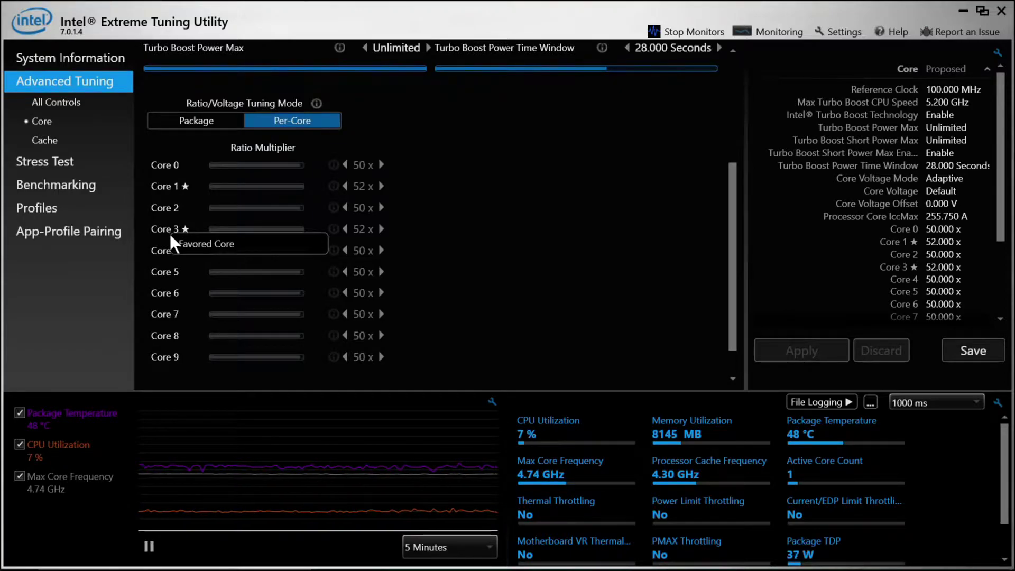
pyautogui.moveTo(407, 566)
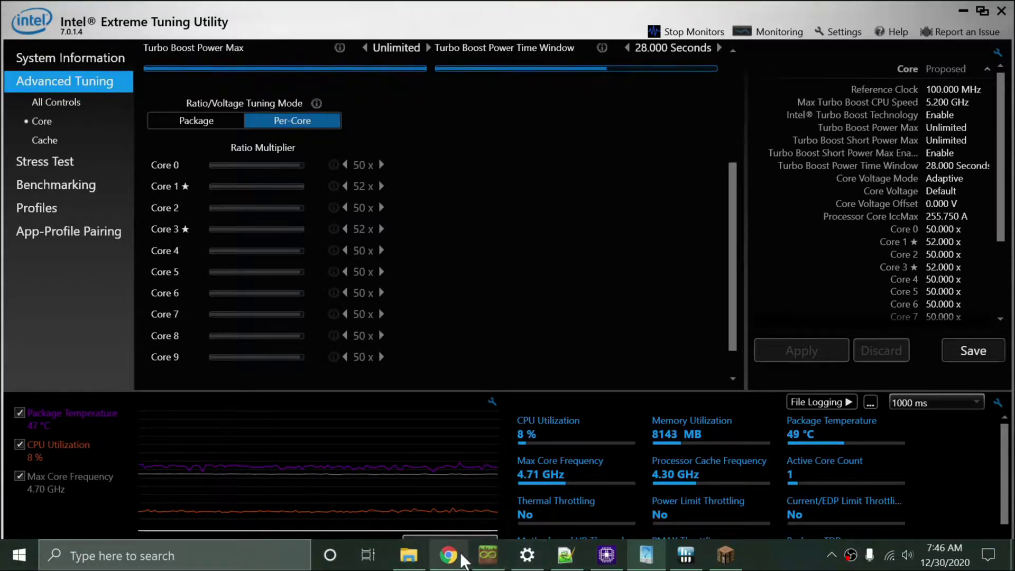
# Step: Return to the BleepingComputer article and scroll to the Turbo Boost Max 3.0 best-core diagram
pyautogui.click(448, 555)
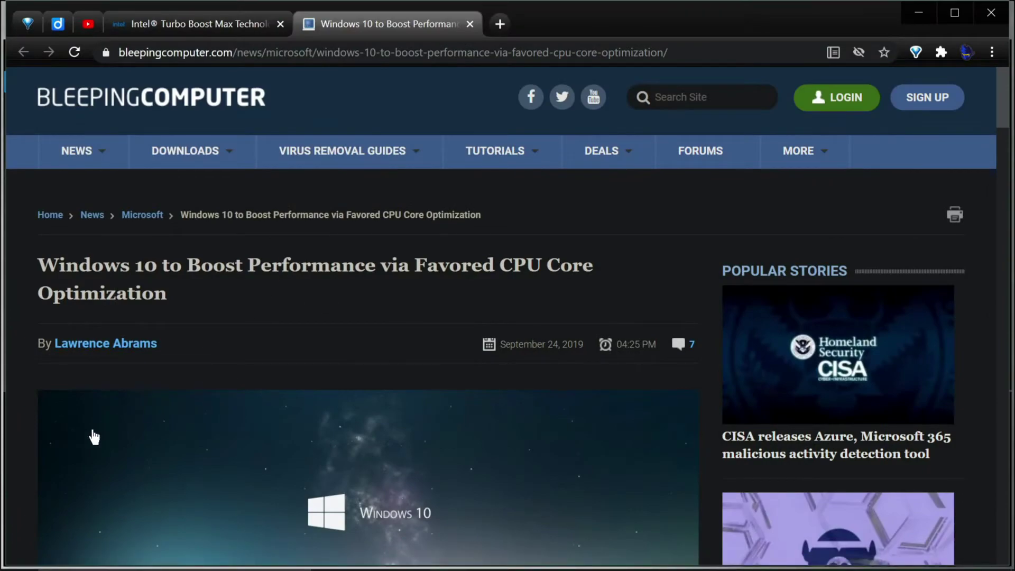
pyautogui.scroll(-5, 90, 433)
pyautogui.scroll(-4, 90, 432)
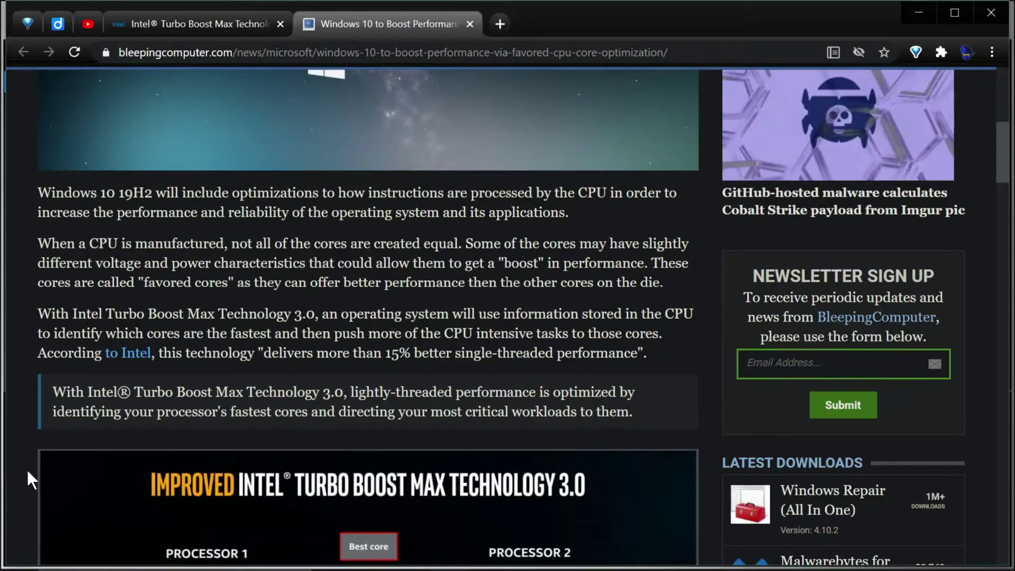
pyautogui.scroll(-6, 27, 470)
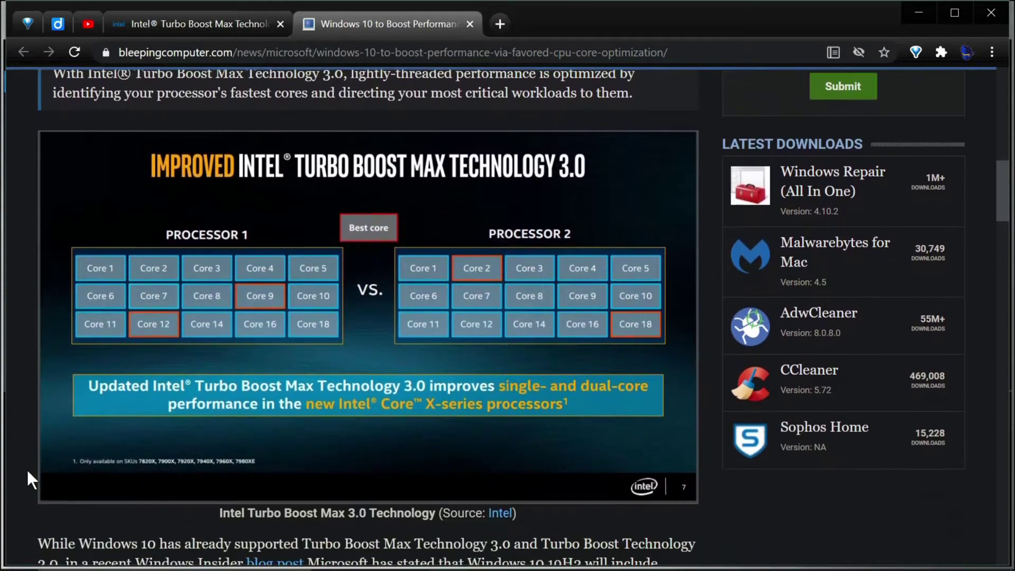
pyautogui.scroll(-4, 27, 469)
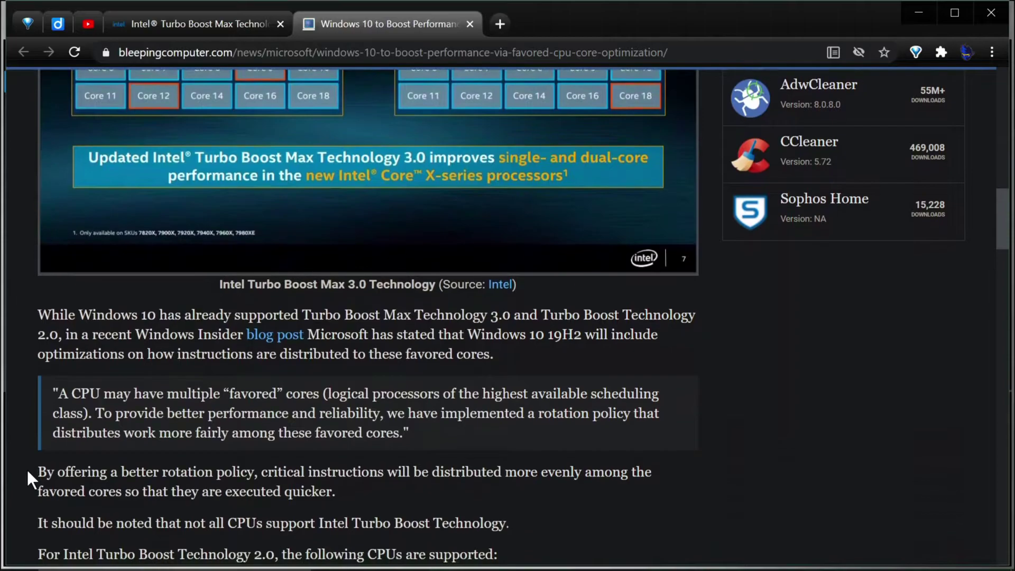
pyautogui.scroll(-3, 27, 469)
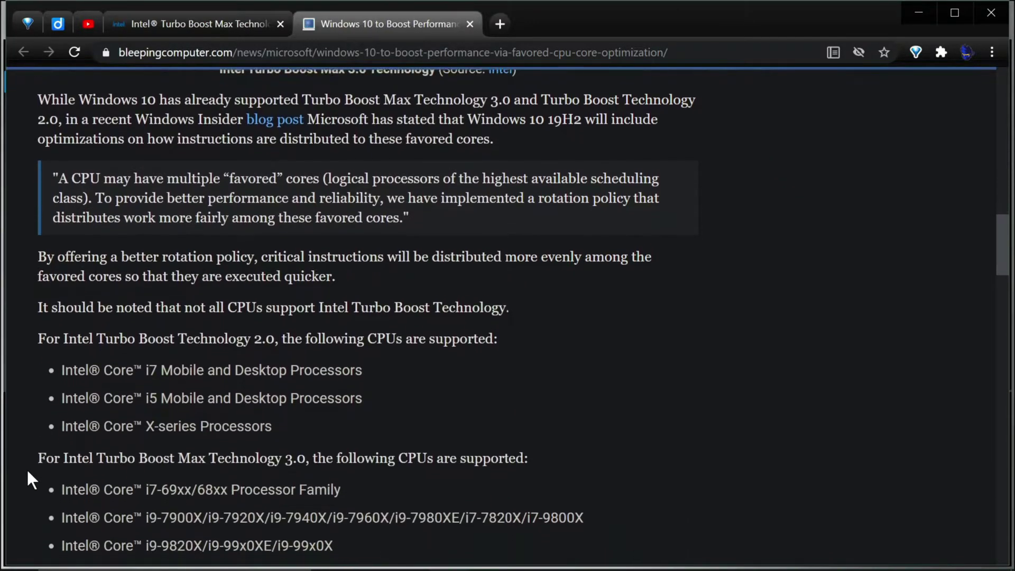
pyautogui.scroll(-3, 27, 472)
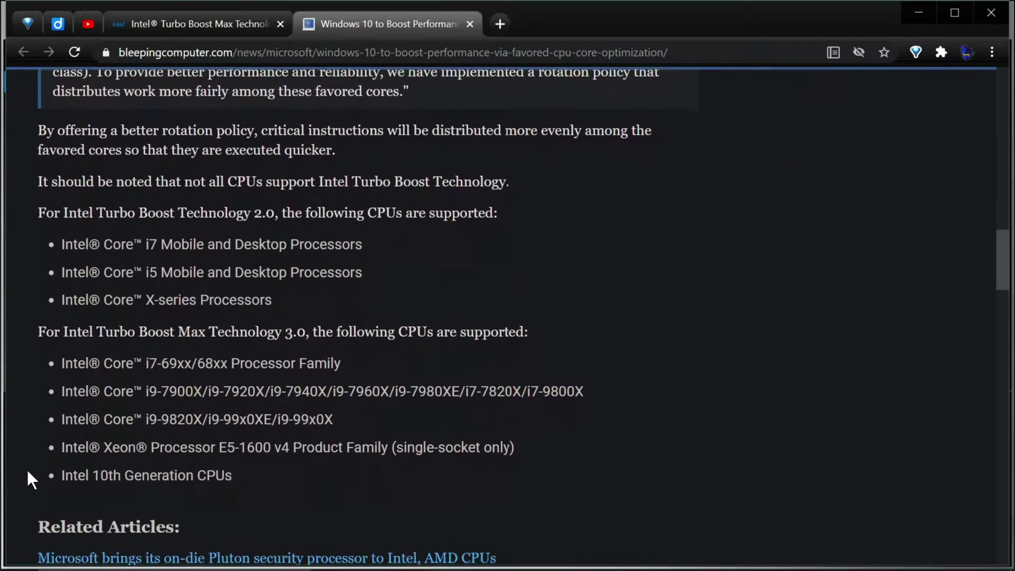
pyautogui.scroll(3, 27, 468)
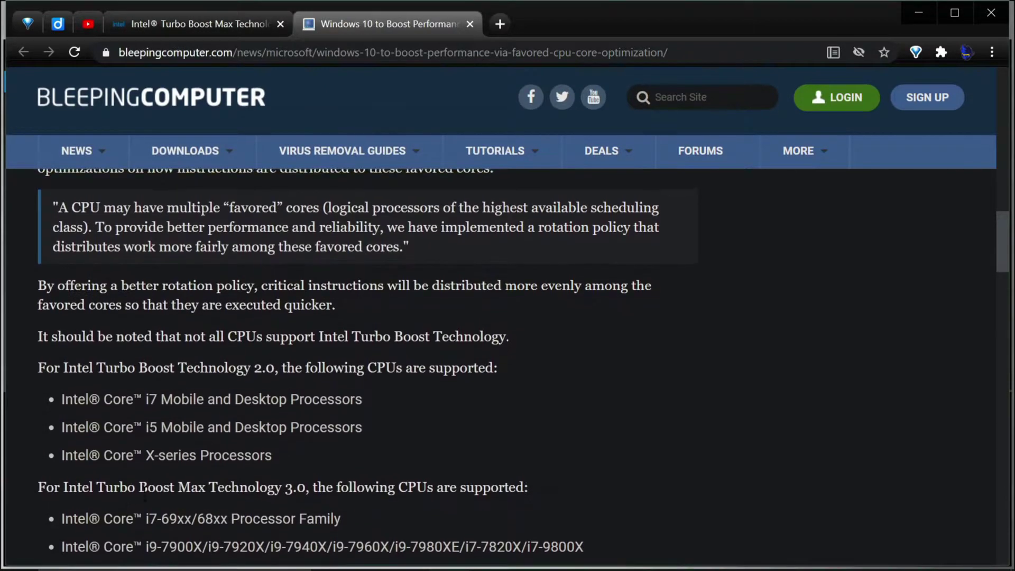
pyautogui.scroll(3, 144, 490)
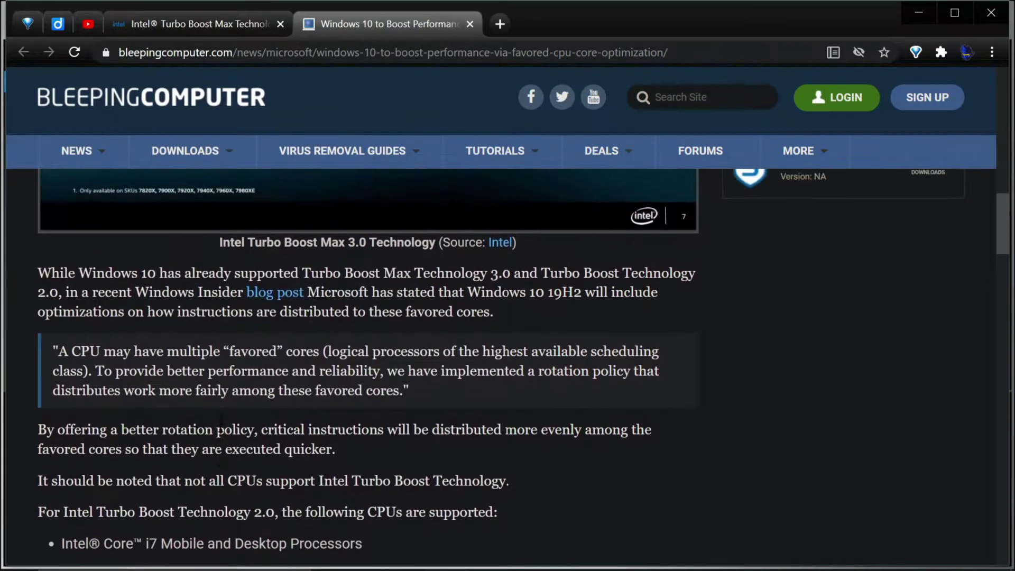
pyautogui.scroll(7, 220, 431)
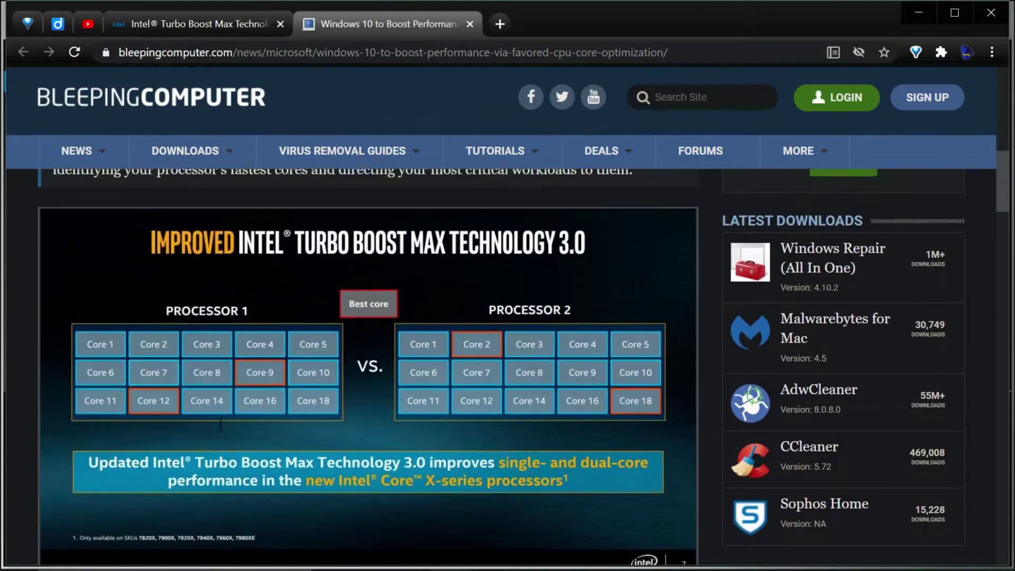
pyautogui.scroll(2, 221, 425)
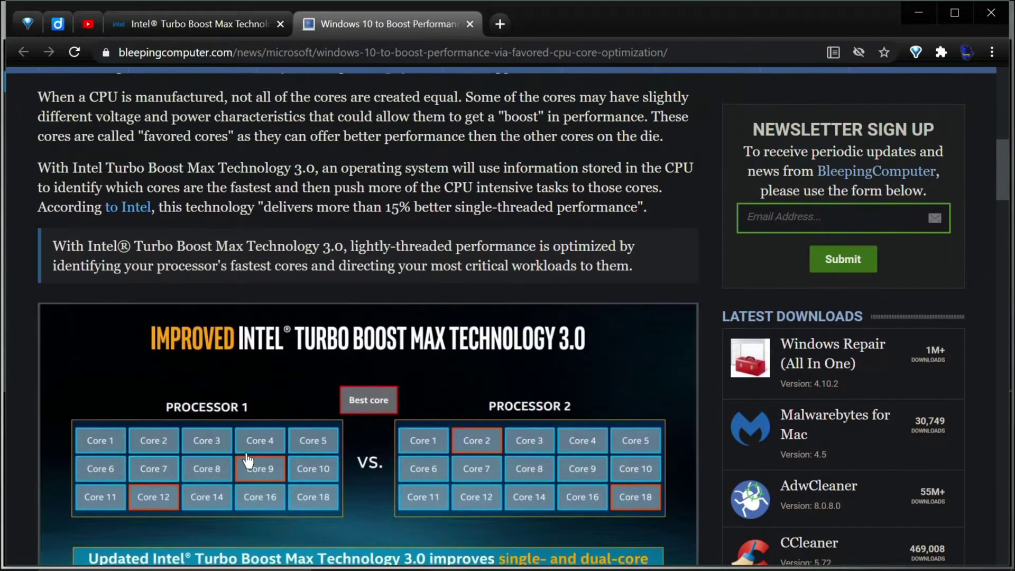
pyautogui.scroll(-2, 247, 455)
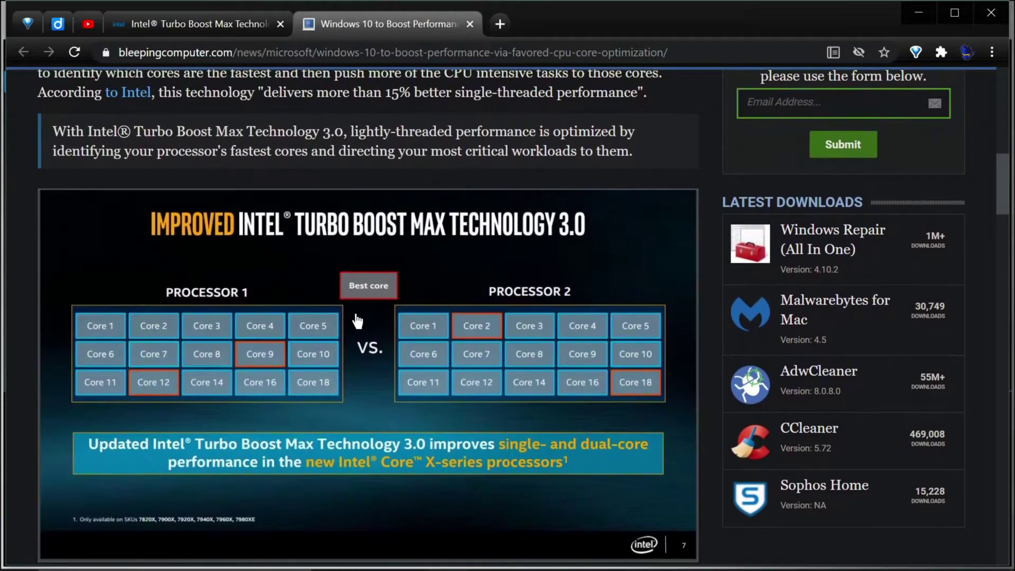
# Step: Hide Chrome and switch XTU's ratio tuning back to Package mode, confirming the mode switch
pyautogui.click(908, 21)
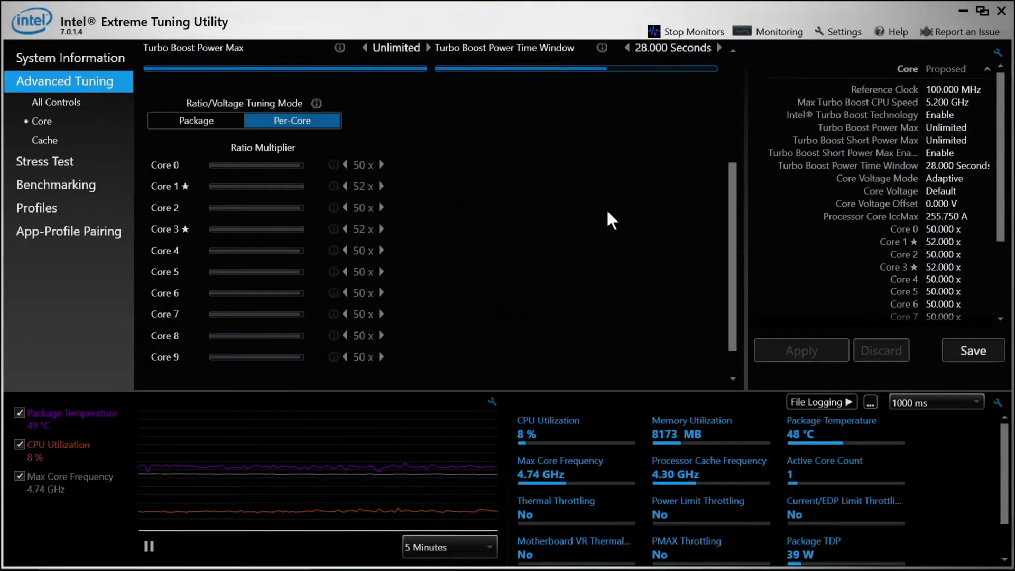
pyautogui.click(214, 125)
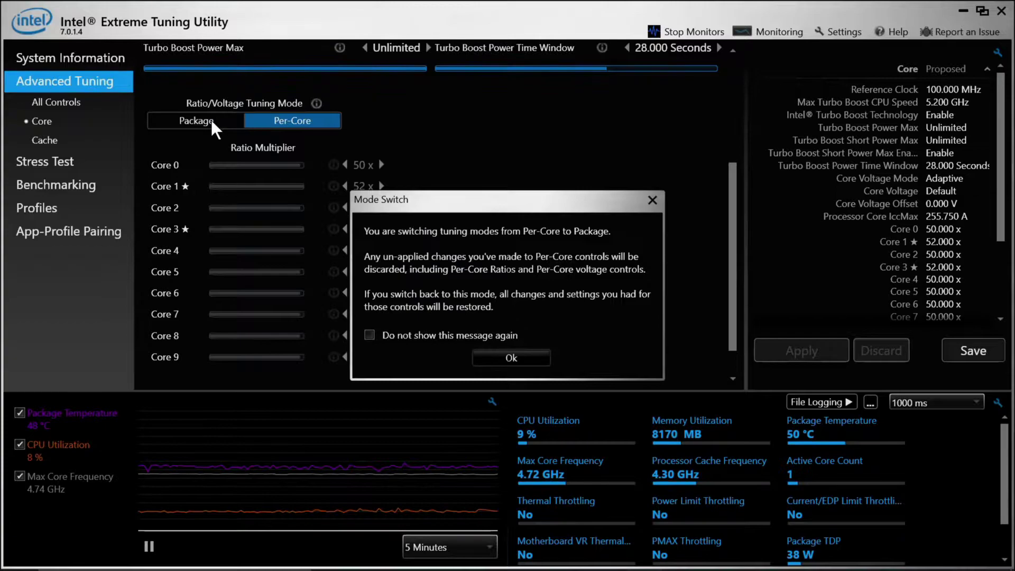
pyautogui.click(500, 361)
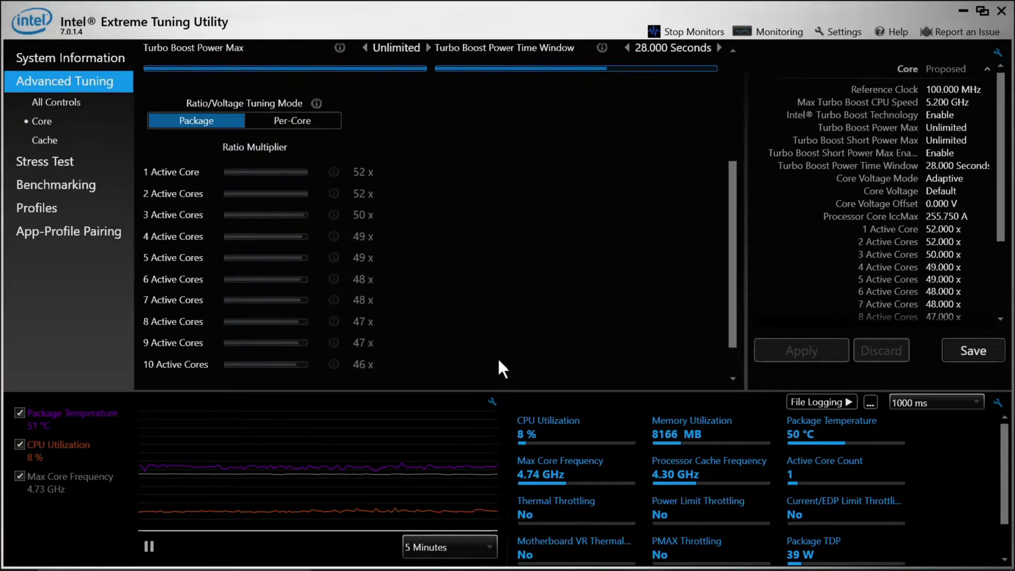
# Step: Minimize XTU and bring up the HWiNFO per-core Clocks window alongside CPU-Z
pyautogui.click(958, 11)
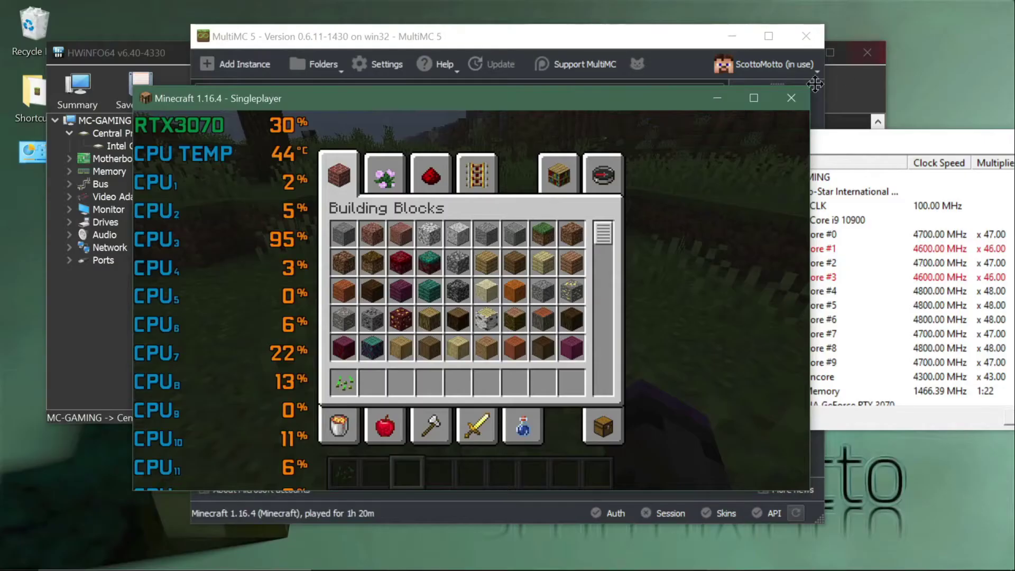
pyautogui.click(861, 147)
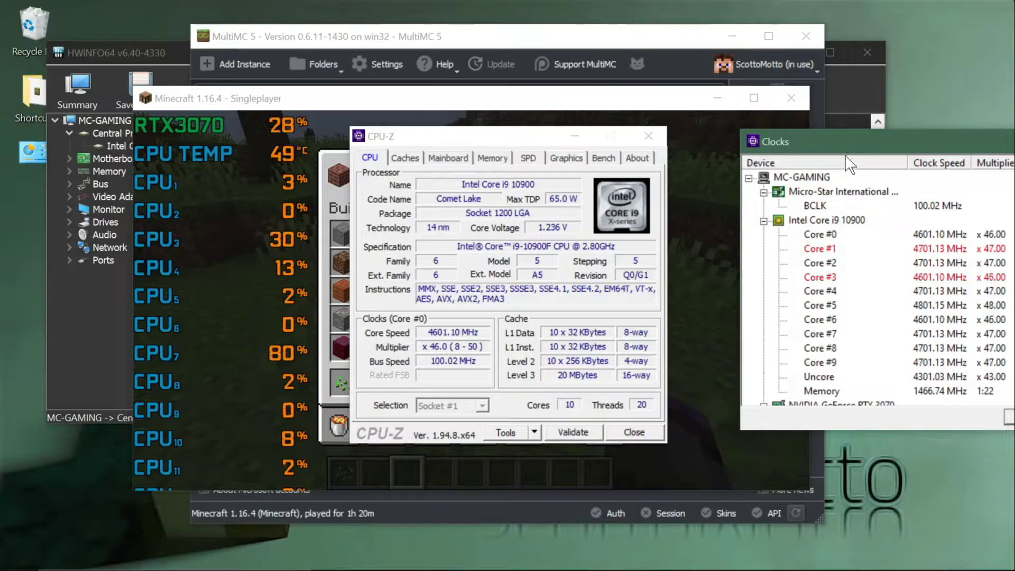
pyautogui.click(831, 239)
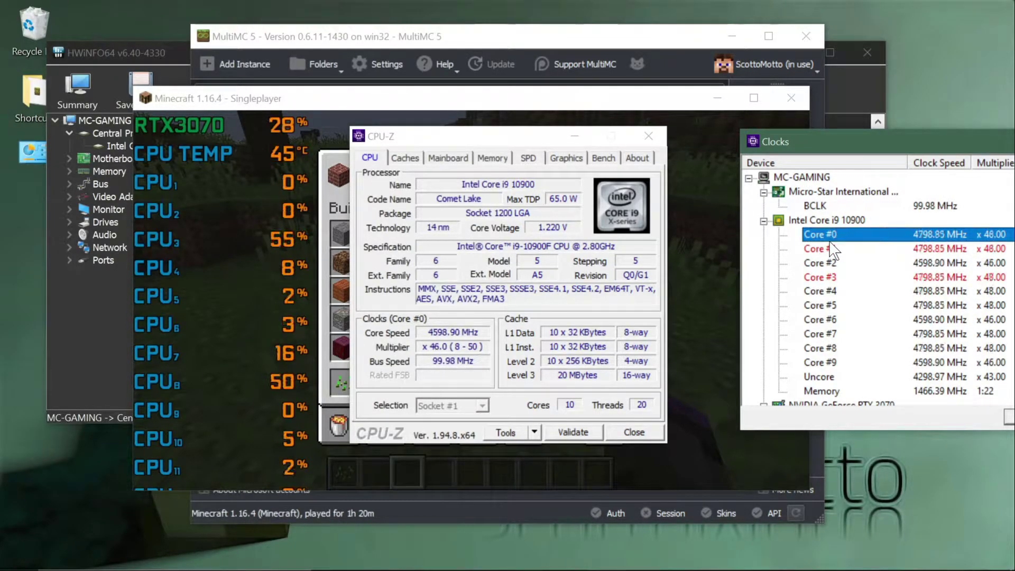
pyautogui.click(533, 431)
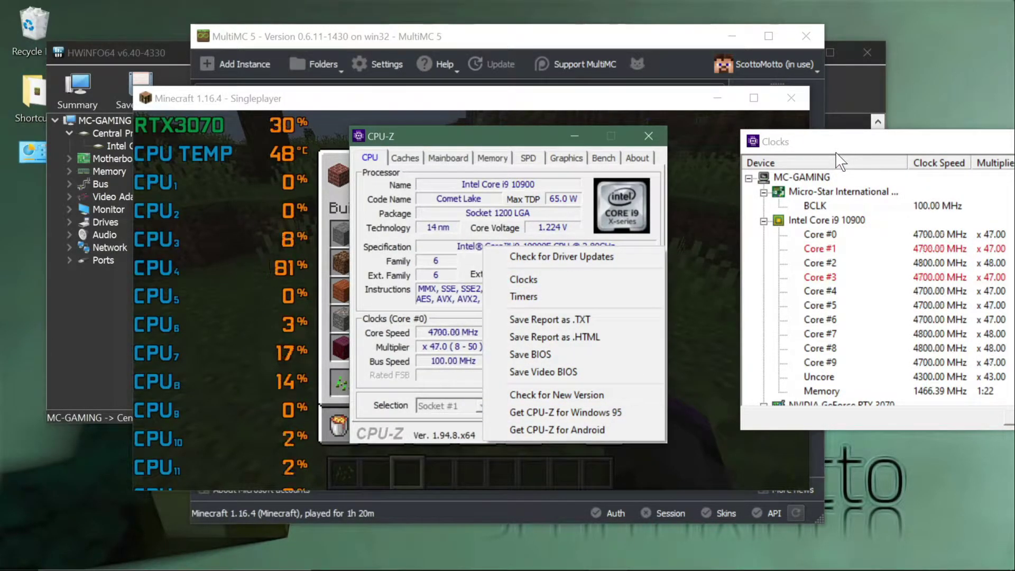
# Step: Highlight Core #0, then favored Core #1 and Core #3 in the clock list
pyautogui.click(822, 233)
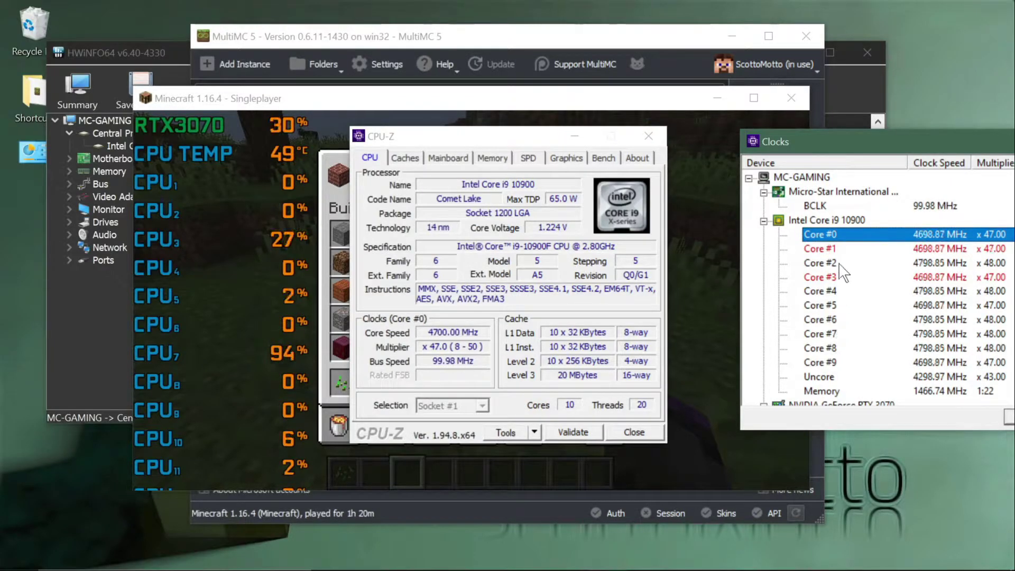
pyautogui.click(838, 249)
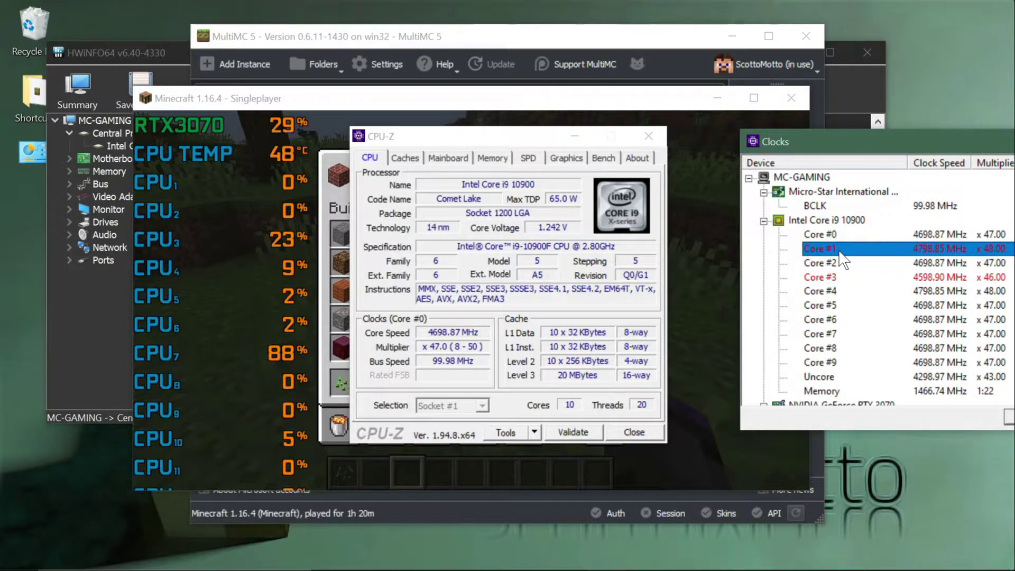
pyautogui.click(839, 278)
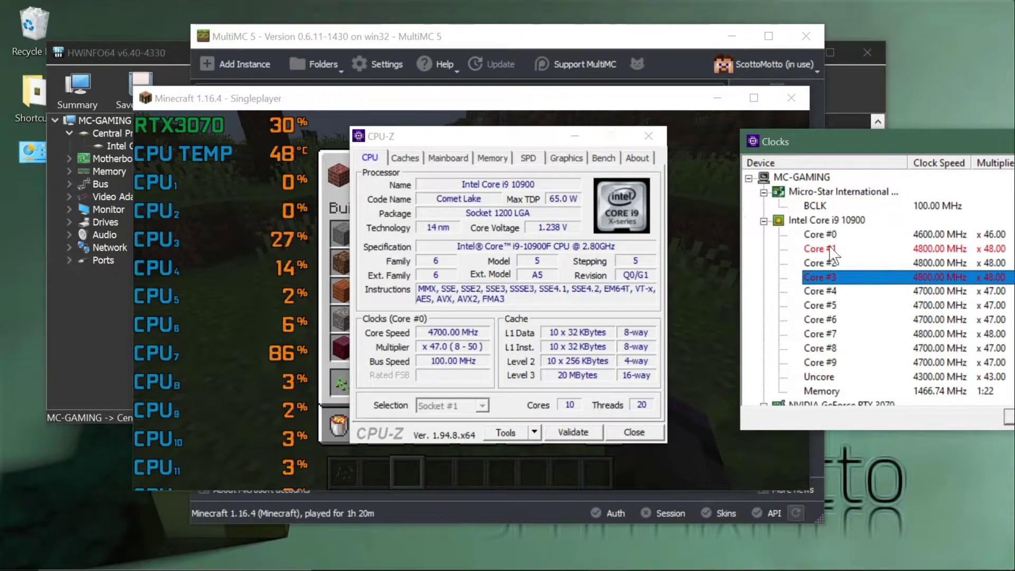
pyautogui.click(409, 102)
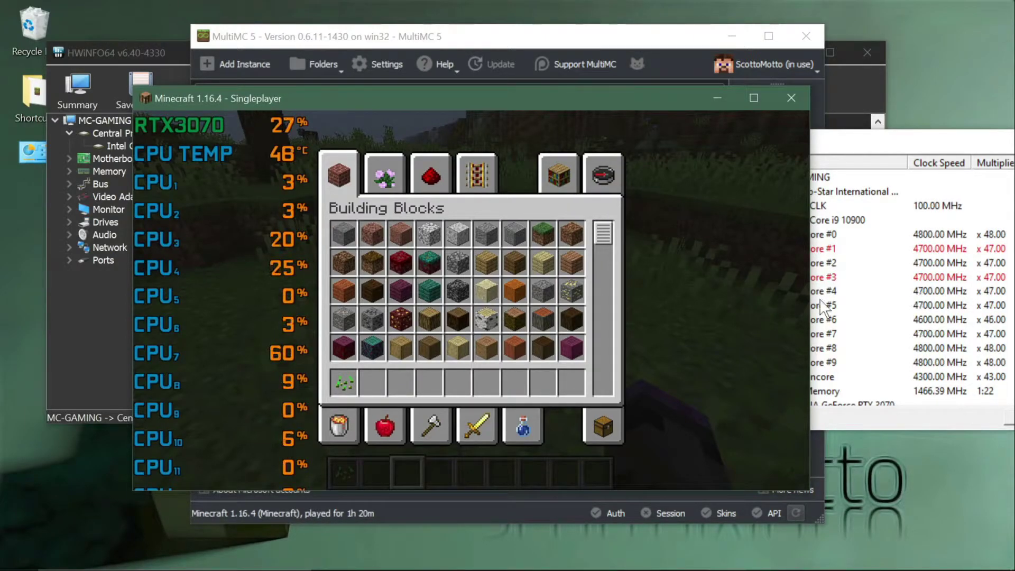
pyautogui.click(855, 145)
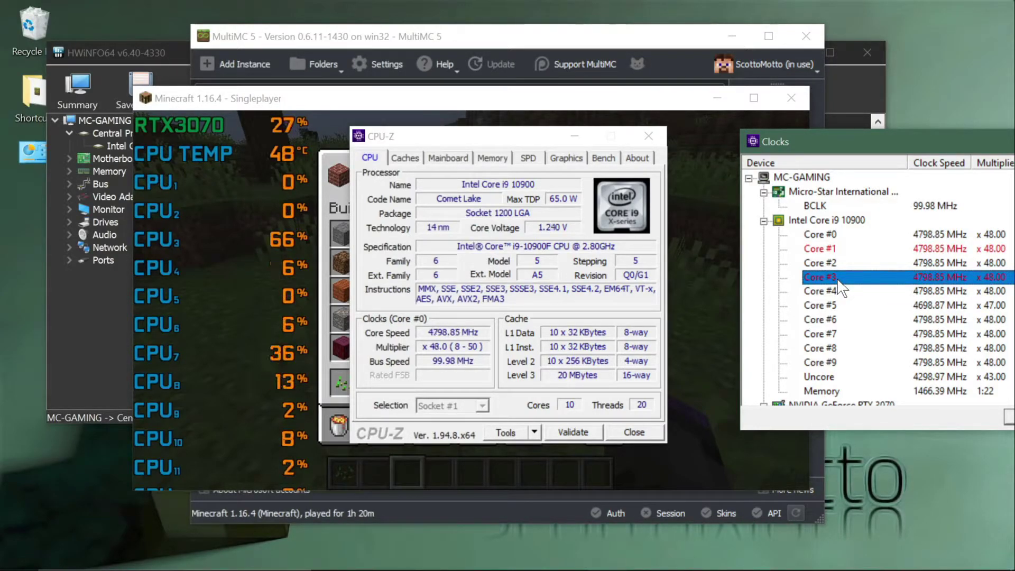
# Step: Bring the Minecraft inventory window to the front over CPU-Z and HWiNFO Clocks
pyautogui.click(243, 292)
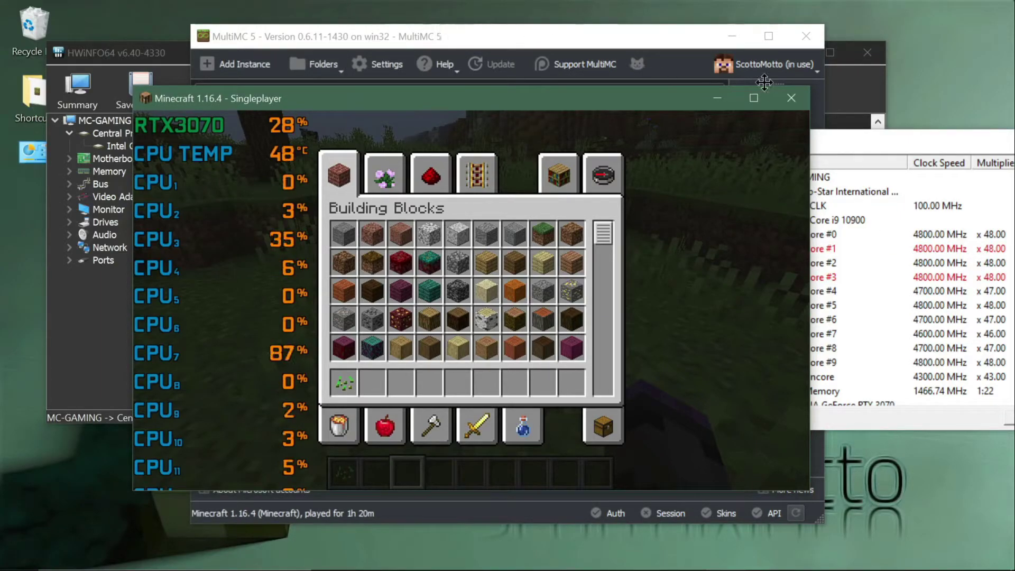
# Step: Show HWiNFO64's Core i9-10900F turbo ratio limits, then minimize HWiNFO64
pyautogui.moveTo(410, 563)
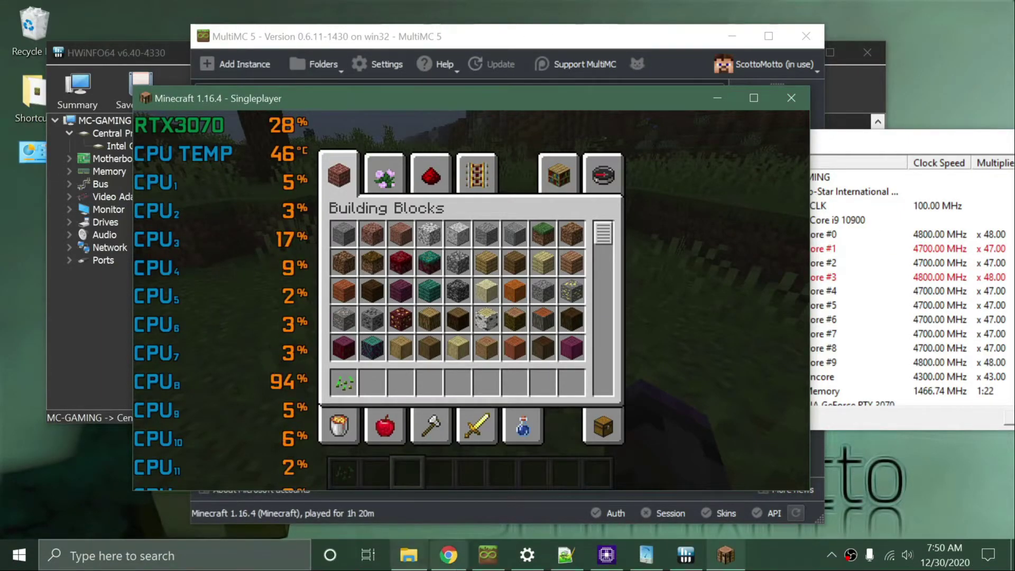
pyautogui.click(95, 370)
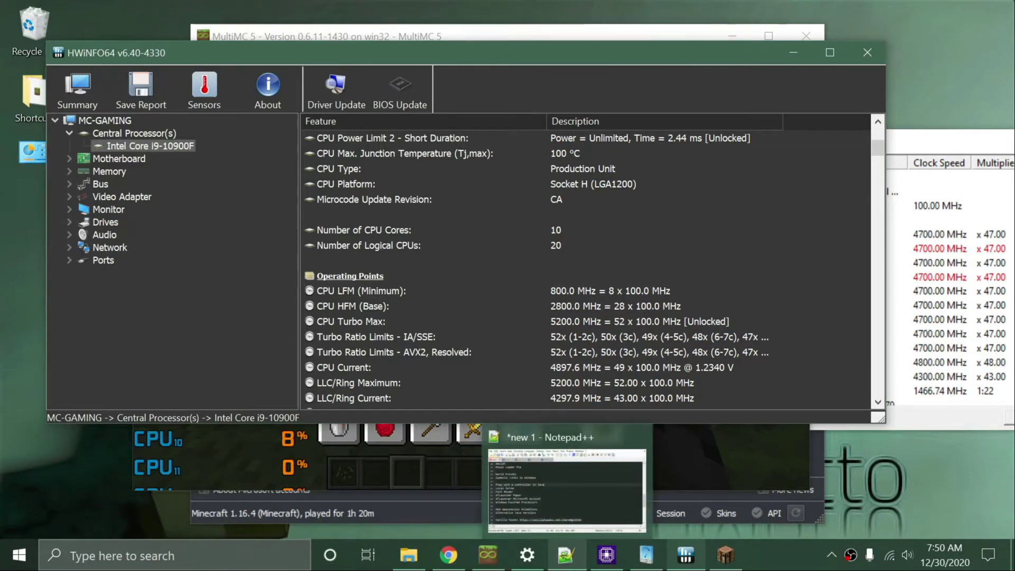
pyautogui.click(791, 50)
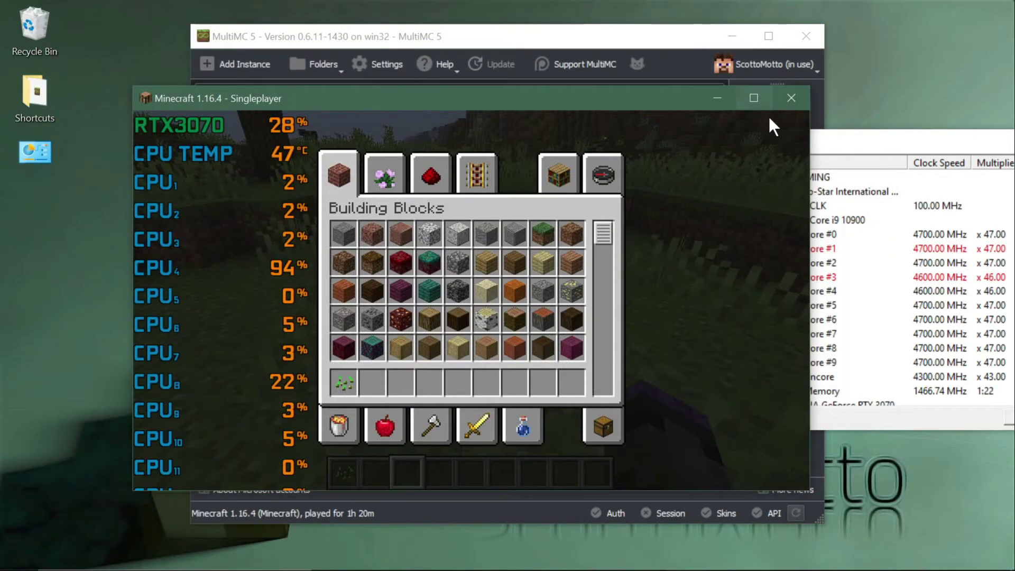
pyautogui.click(862, 143)
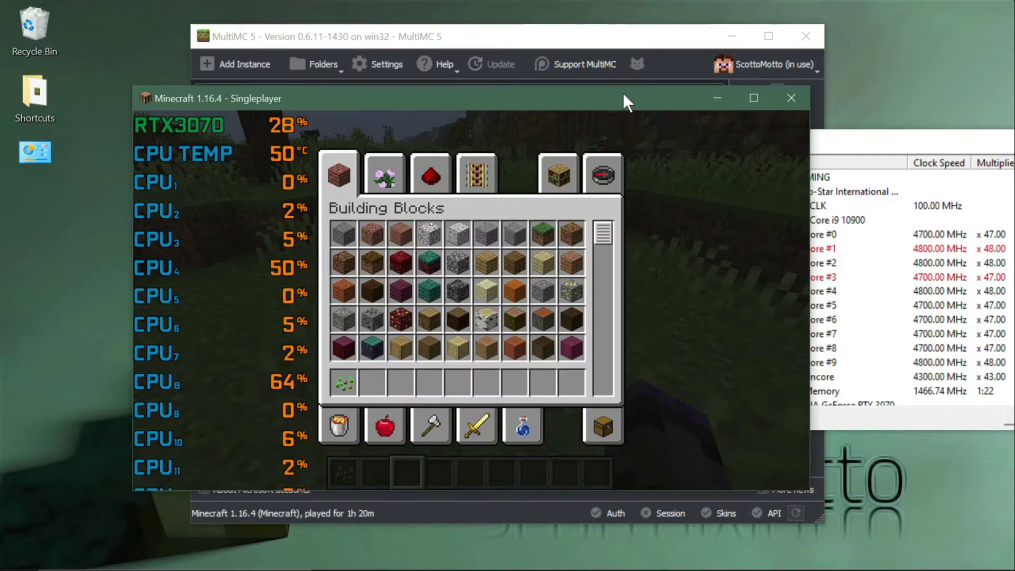
pyautogui.click(624, 96)
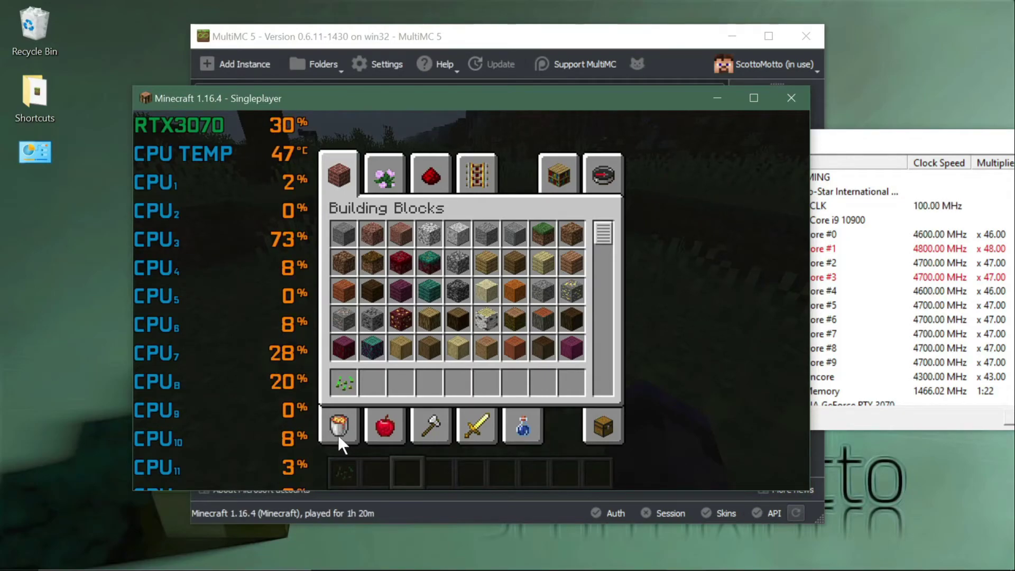
pyautogui.moveTo(371, 569)
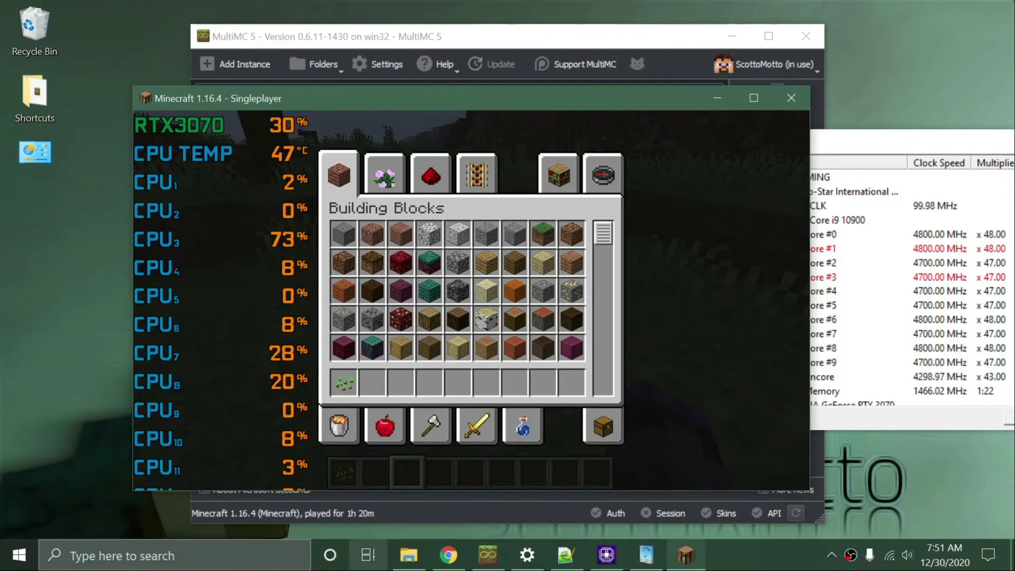
# Step: Switch Chrome to Intel's Turbo Boost Max Technology 3.0 page, skim it, then minimize the browser
pyautogui.click(446, 561)
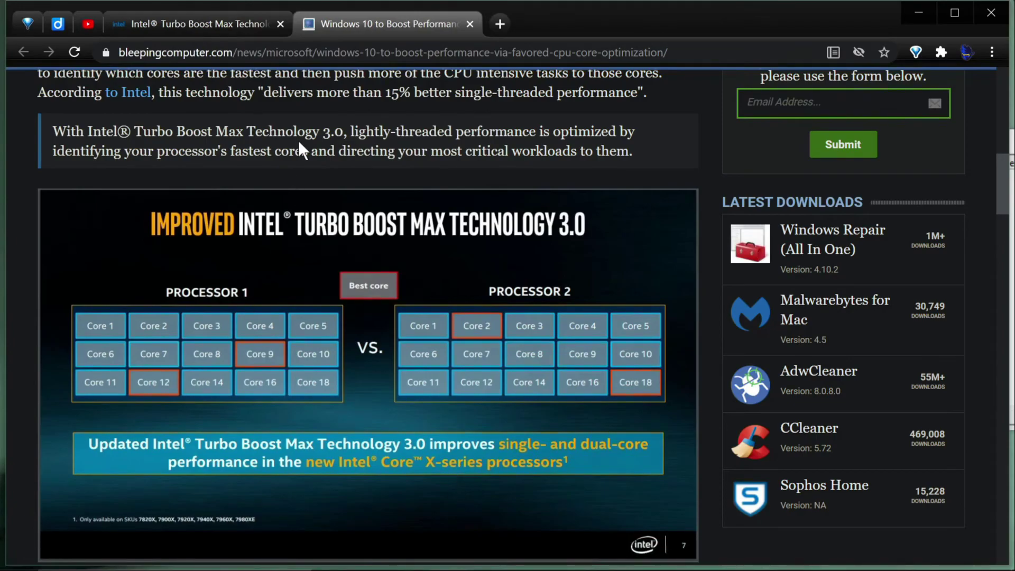
pyautogui.click(211, 24)
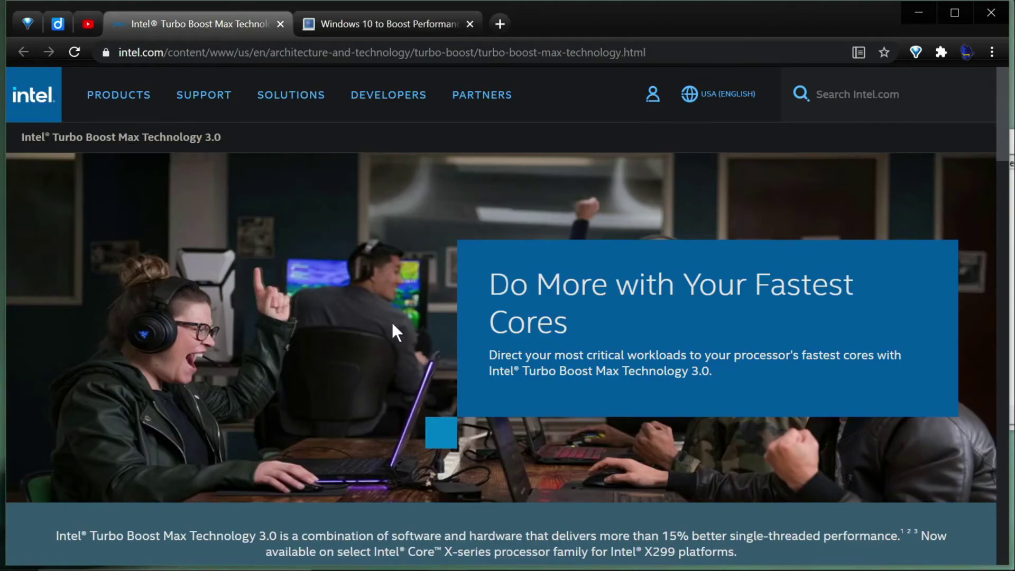
pyautogui.scroll(-5, 392, 324)
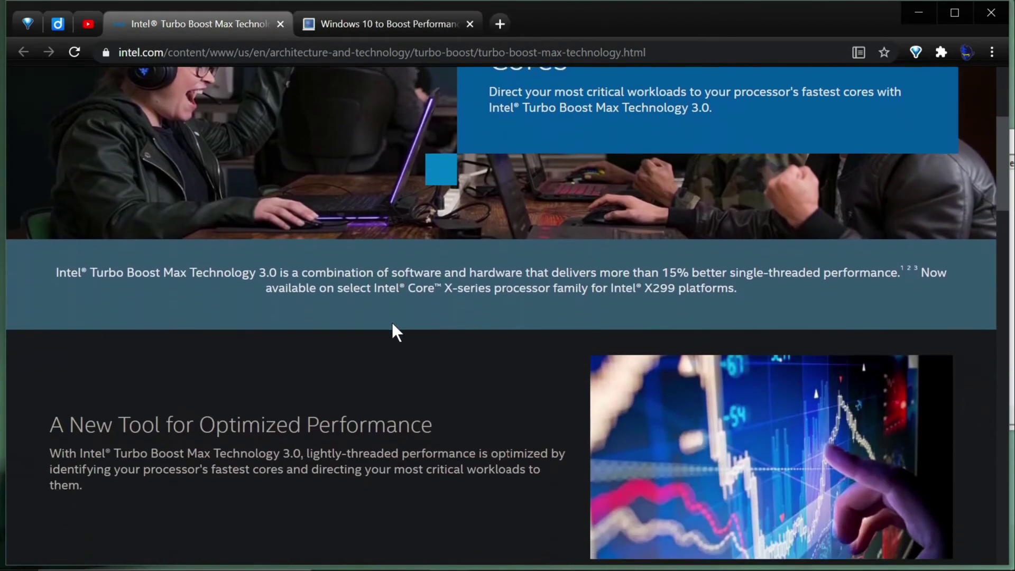
pyautogui.scroll(-7, 392, 322)
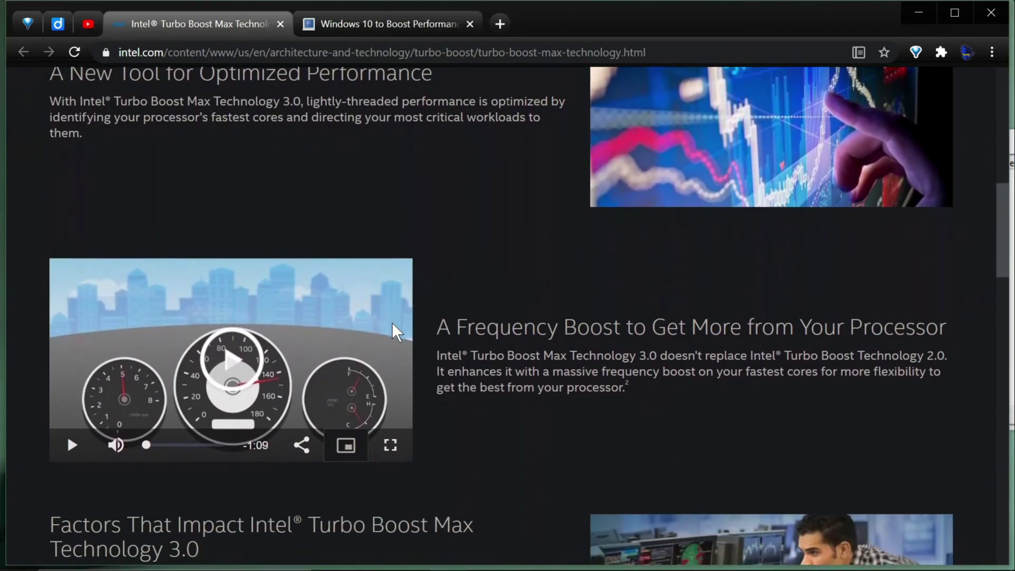
pyautogui.scroll(5, 392, 322)
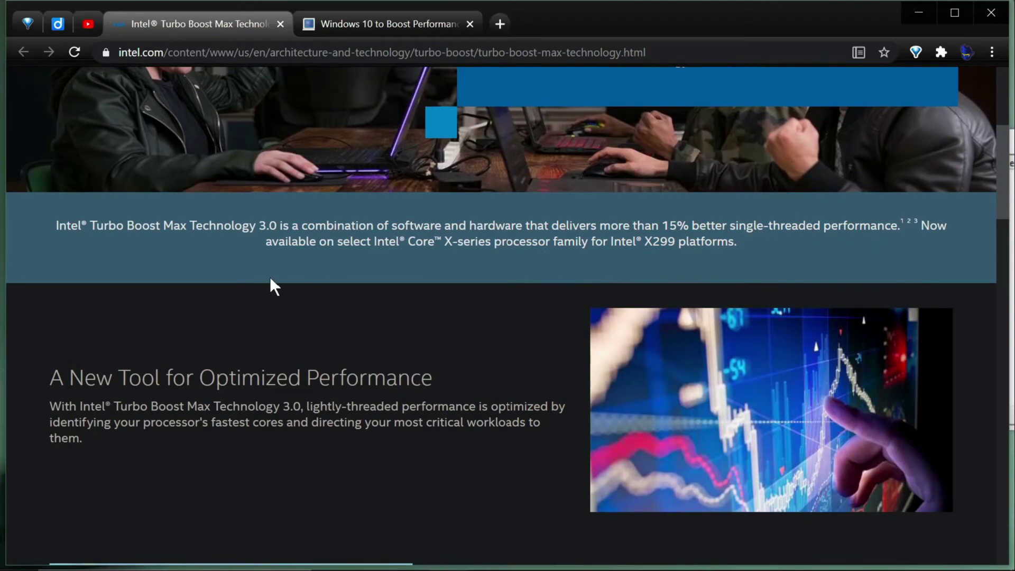
pyautogui.scroll(6, 269, 277)
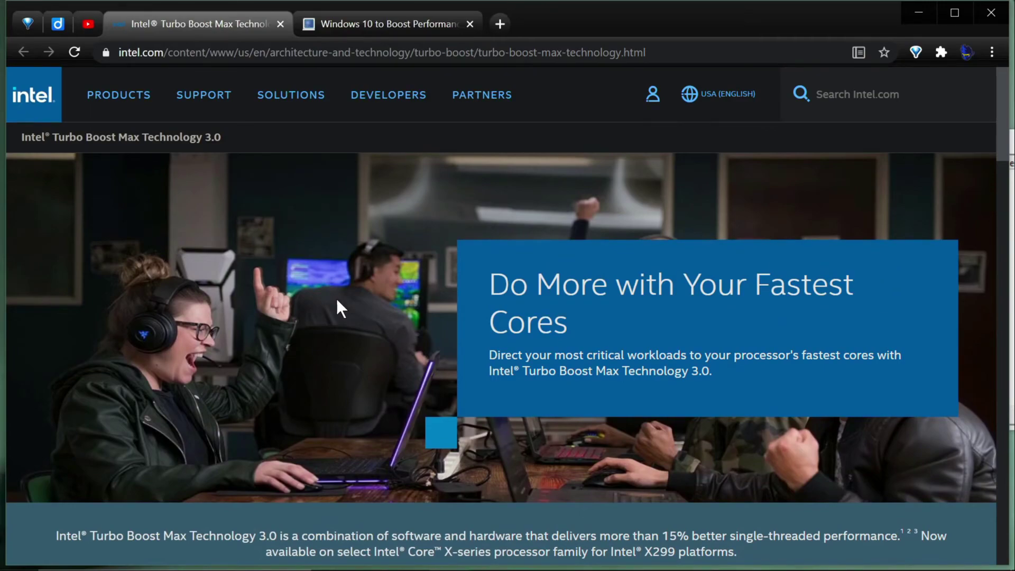
pyautogui.scroll(-3, 336, 298)
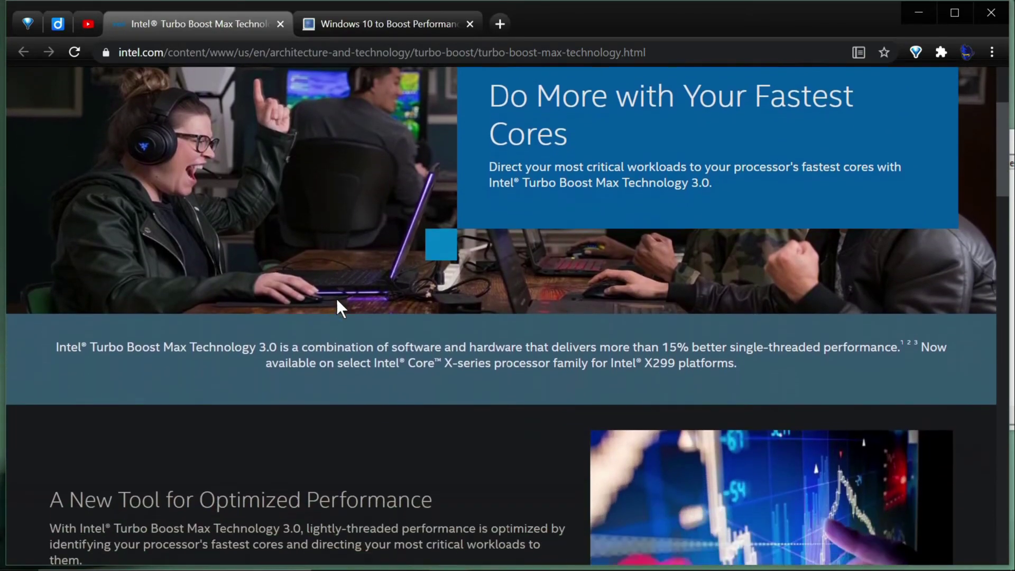
pyautogui.scroll(-6, 336, 298)
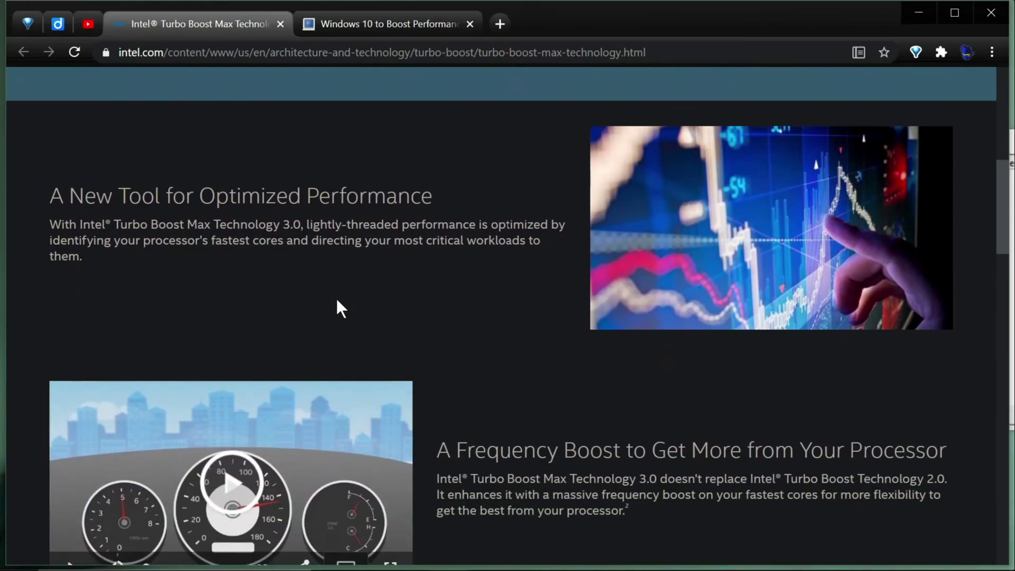
pyautogui.scroll(-7, 336, 298)
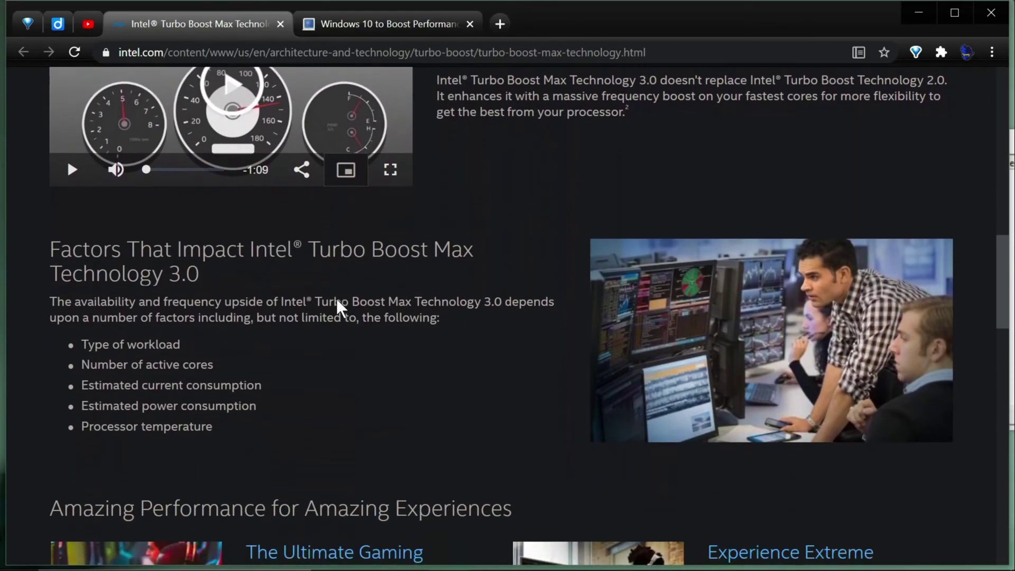
pyautogui.scroll(8, 336, 298)
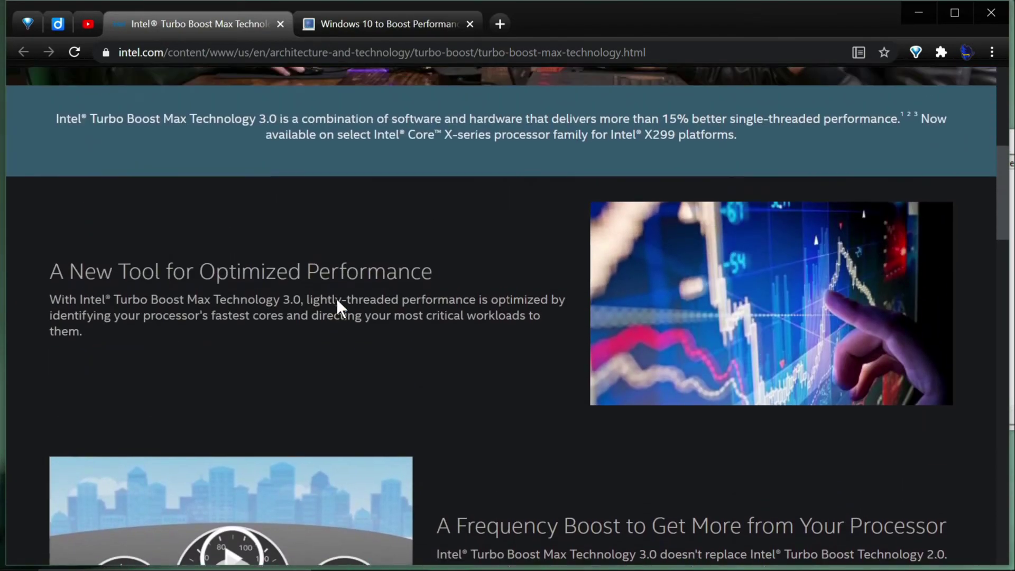
pyautogui.scroll(7, 336, 298)
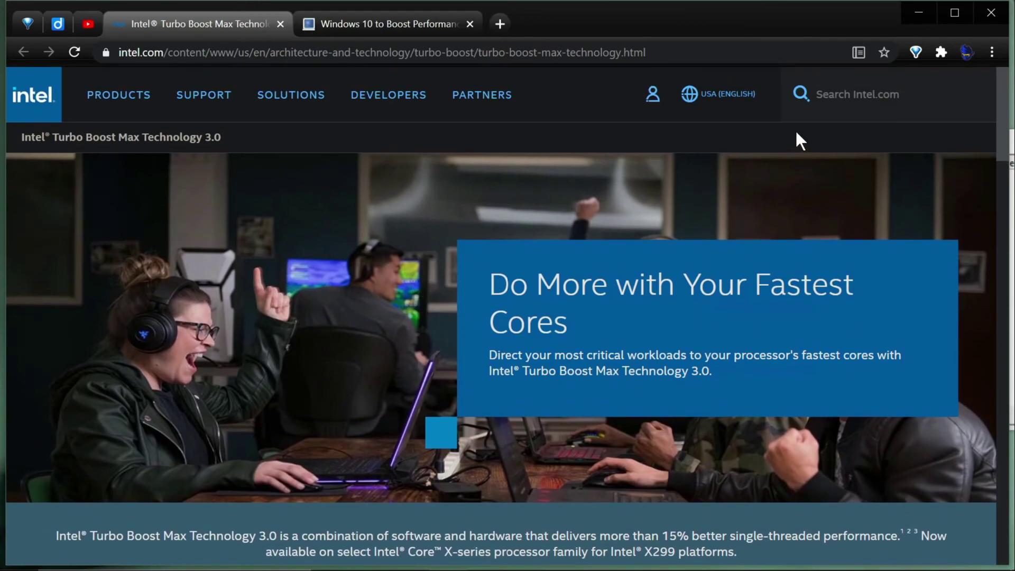
pyautogui.click(908, 15)
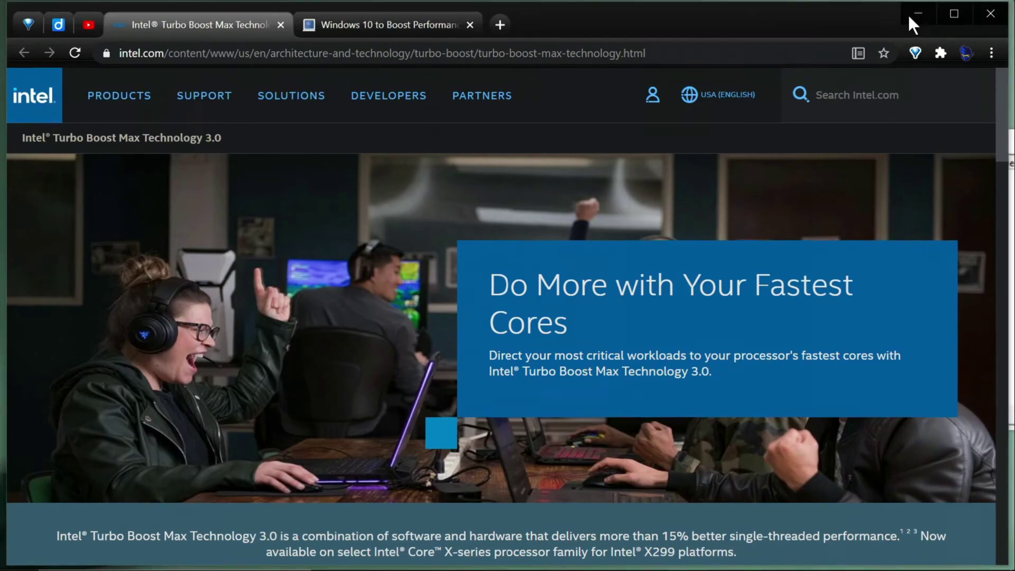